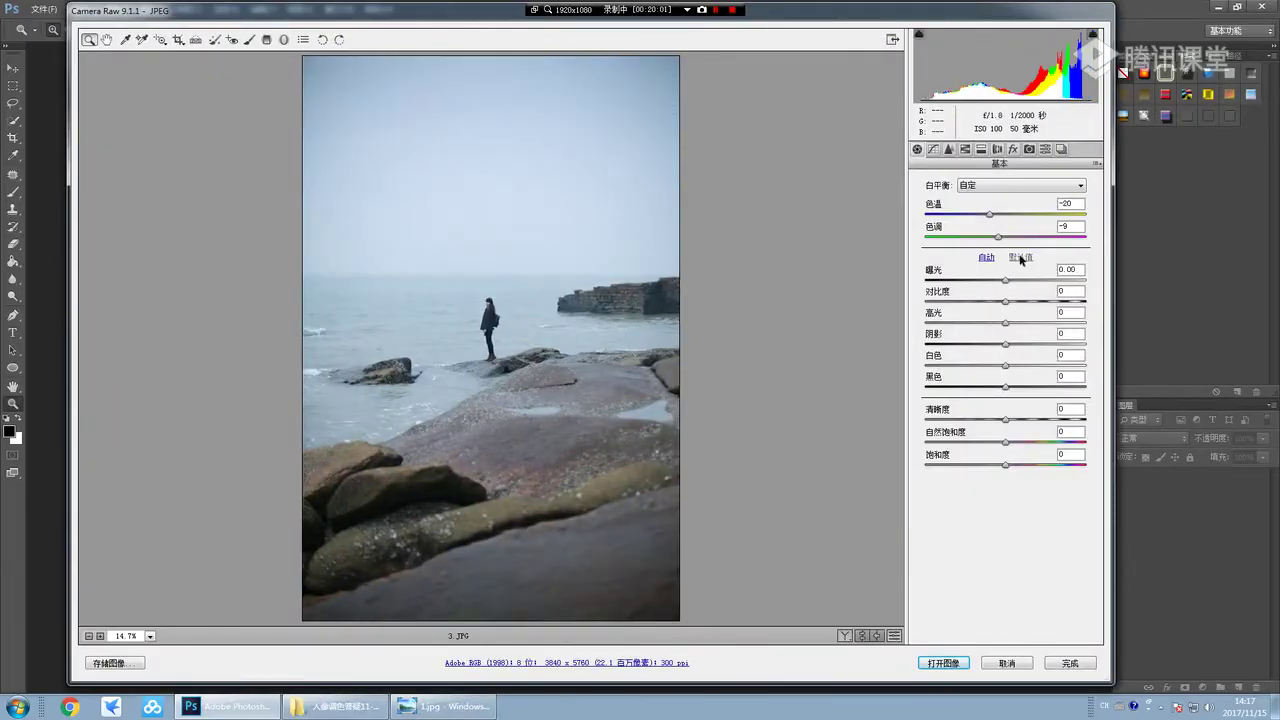
Check the photo against the reference, then set White Balance to As Shot (Temp and Tint 0)
left_click(950, 152)
left_click(965, 151)
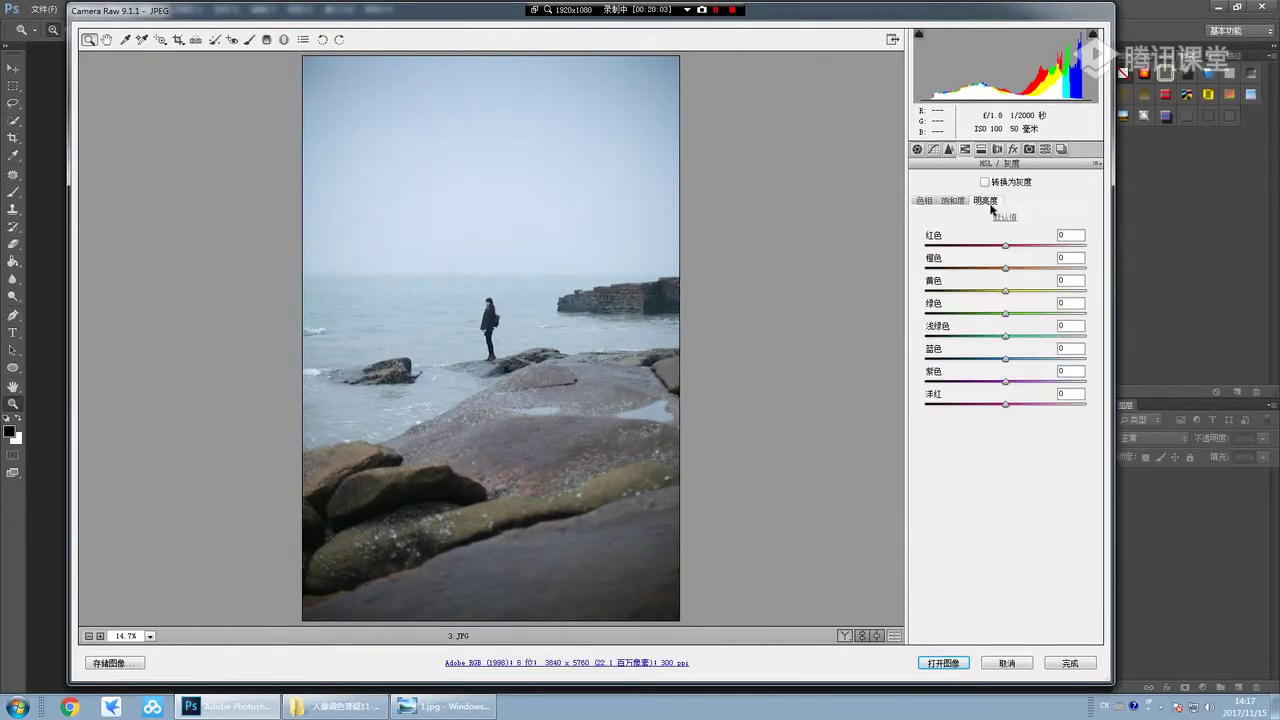
left_click(918, 150)
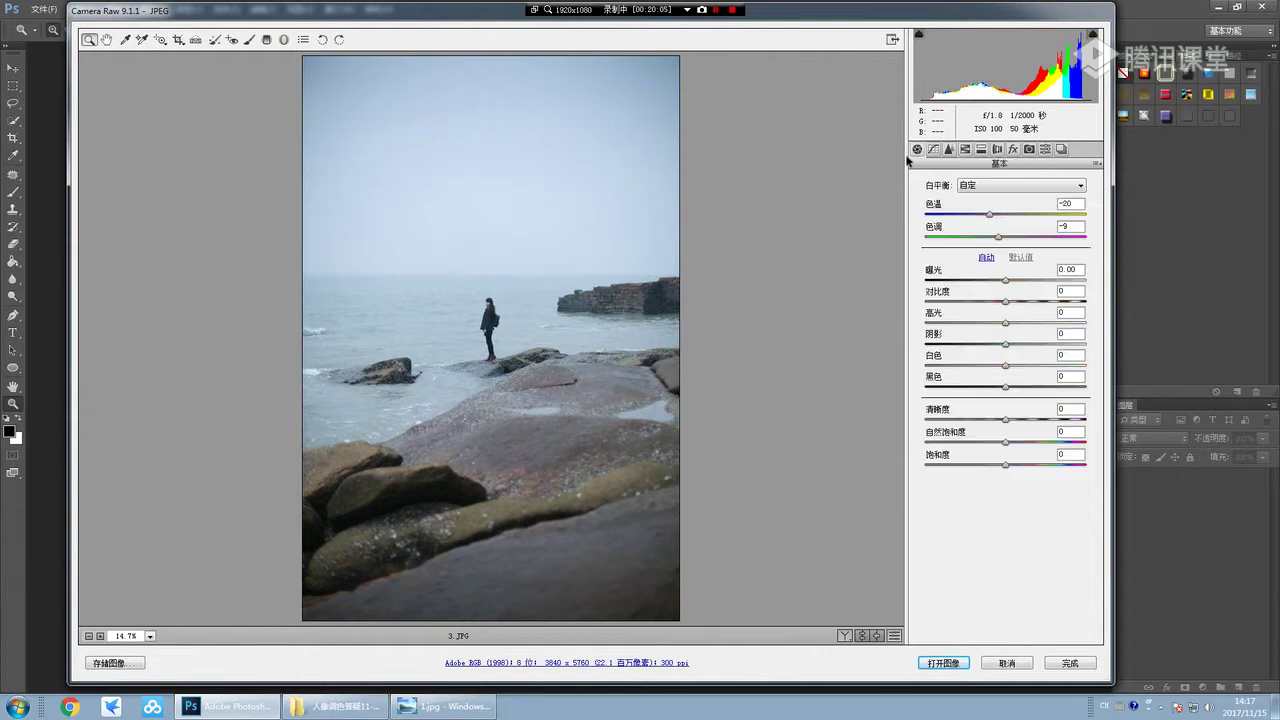
left_click(445, 706)
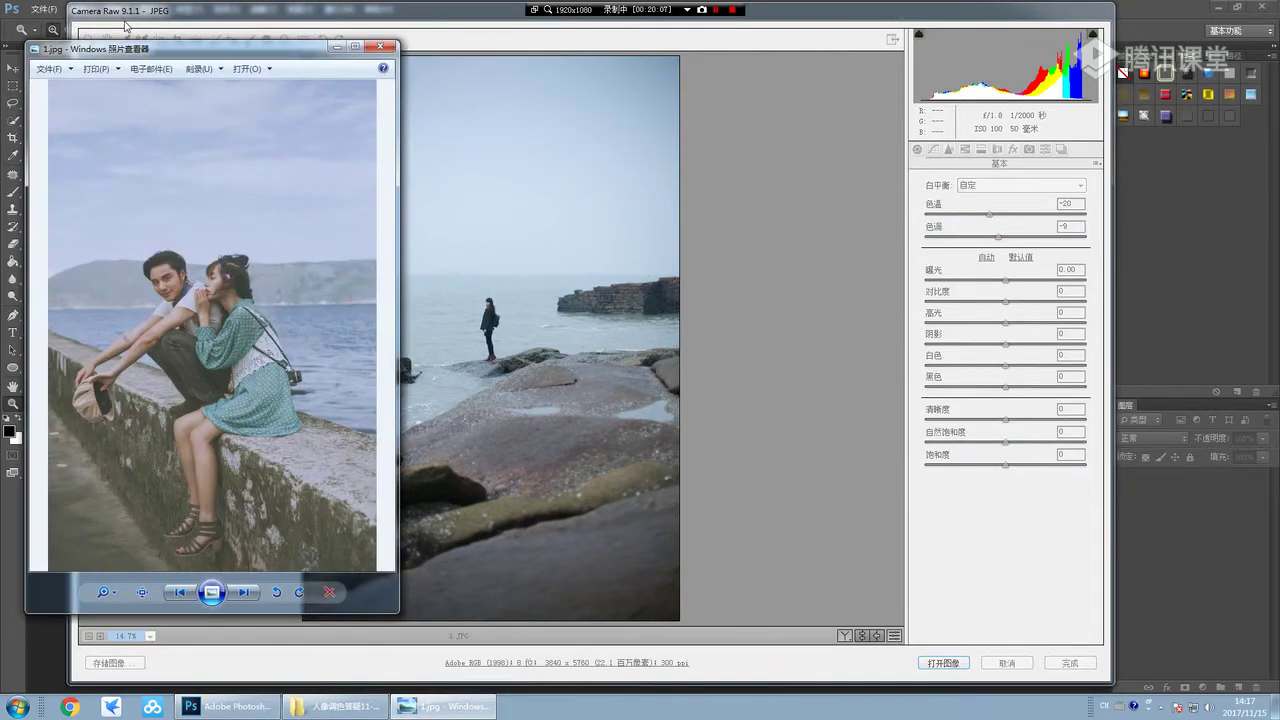
left_click(1005, 124)
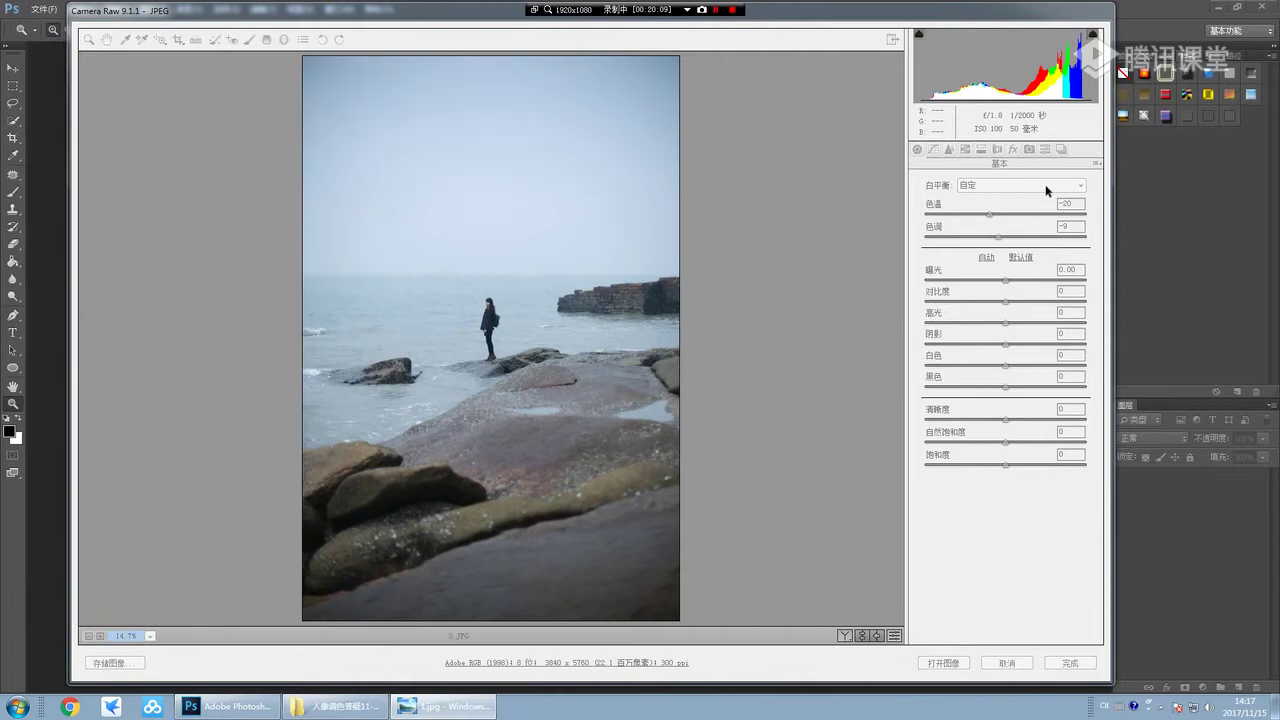
left_click(1020, 185)
left_click(975, 188)
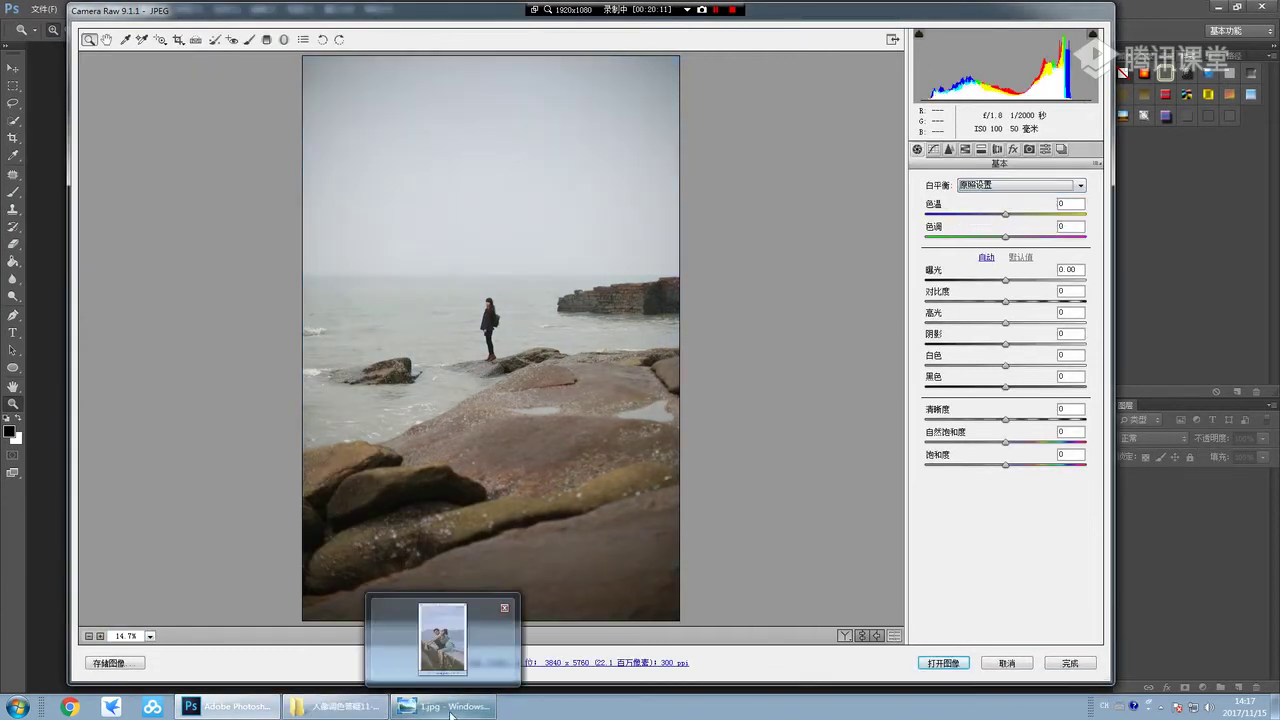
Move the reference photo to the right side of the screen
left_click(445, 706)
left_click_drag(230, 52, 1051, 89)
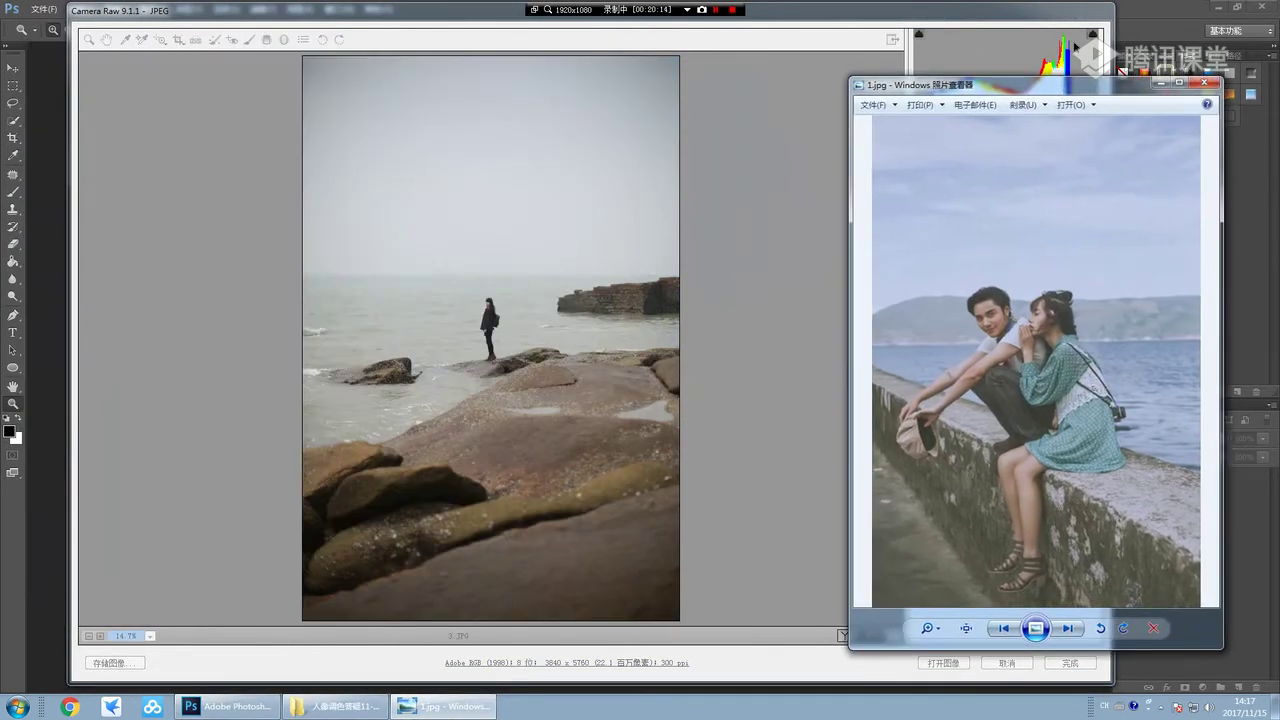
left_click(935, 28)
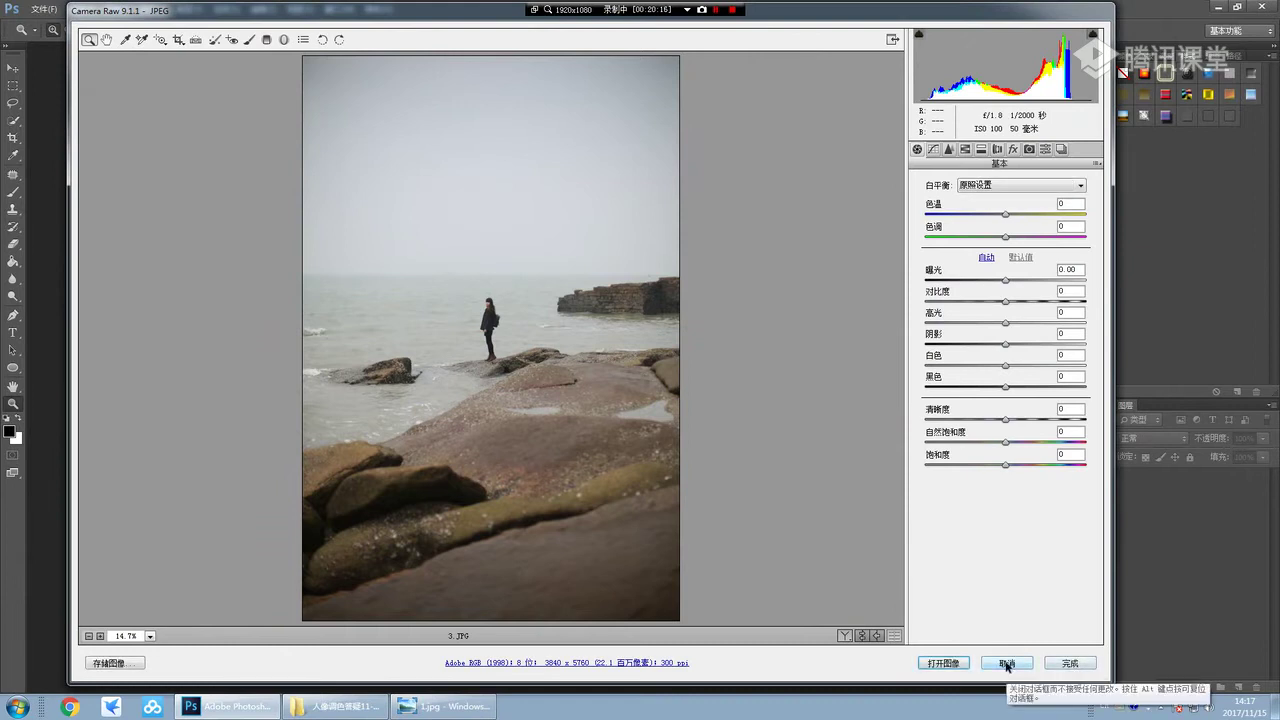
Open the photo from Camera Raw and duplicate the Background as 图层 1
left_click(943, 663)
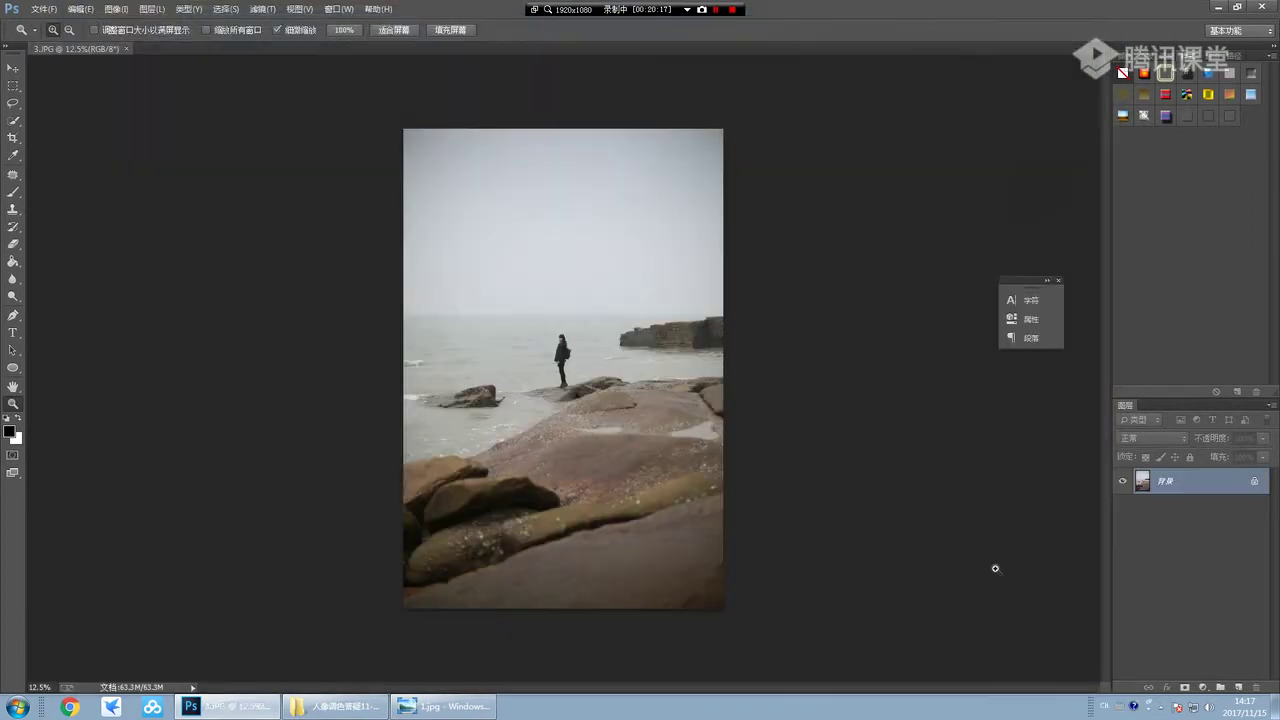
key("ctrl+j")
left_click(262, 9)
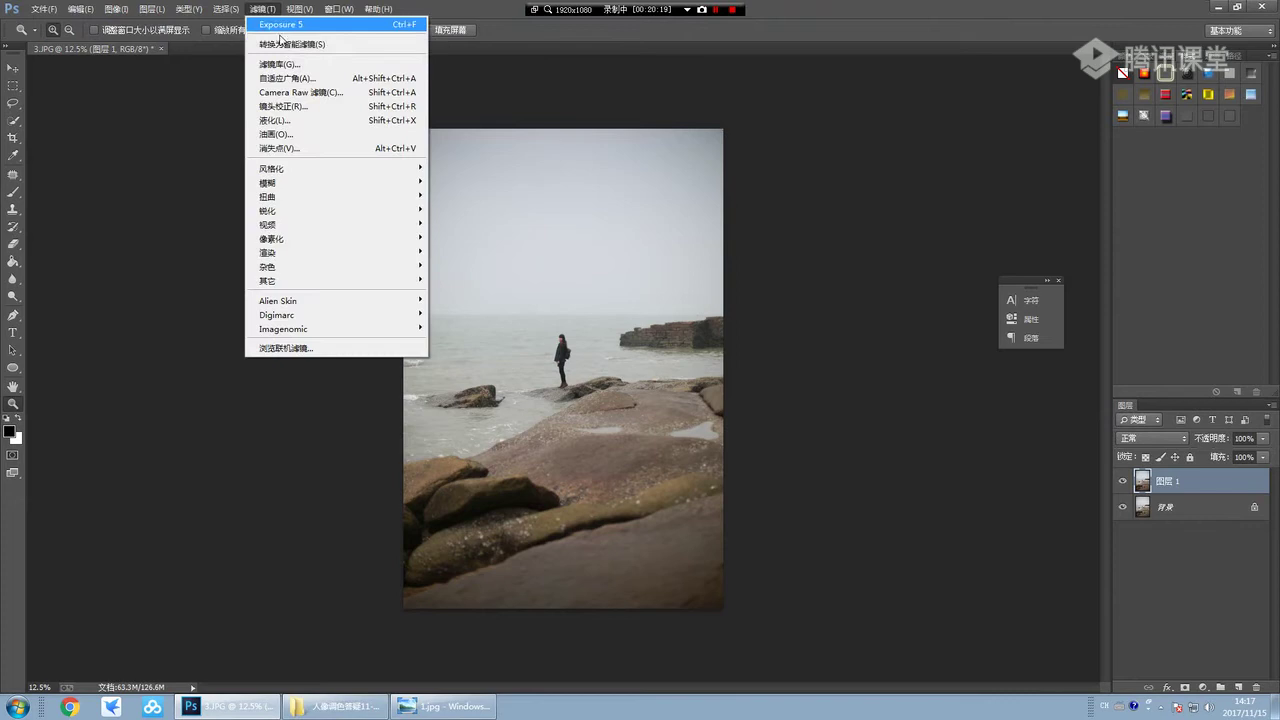
left_click(1251, 8)
Restore and narrow the Photoshop window, with the reference photo placed beside it
left_click(1251, 8)
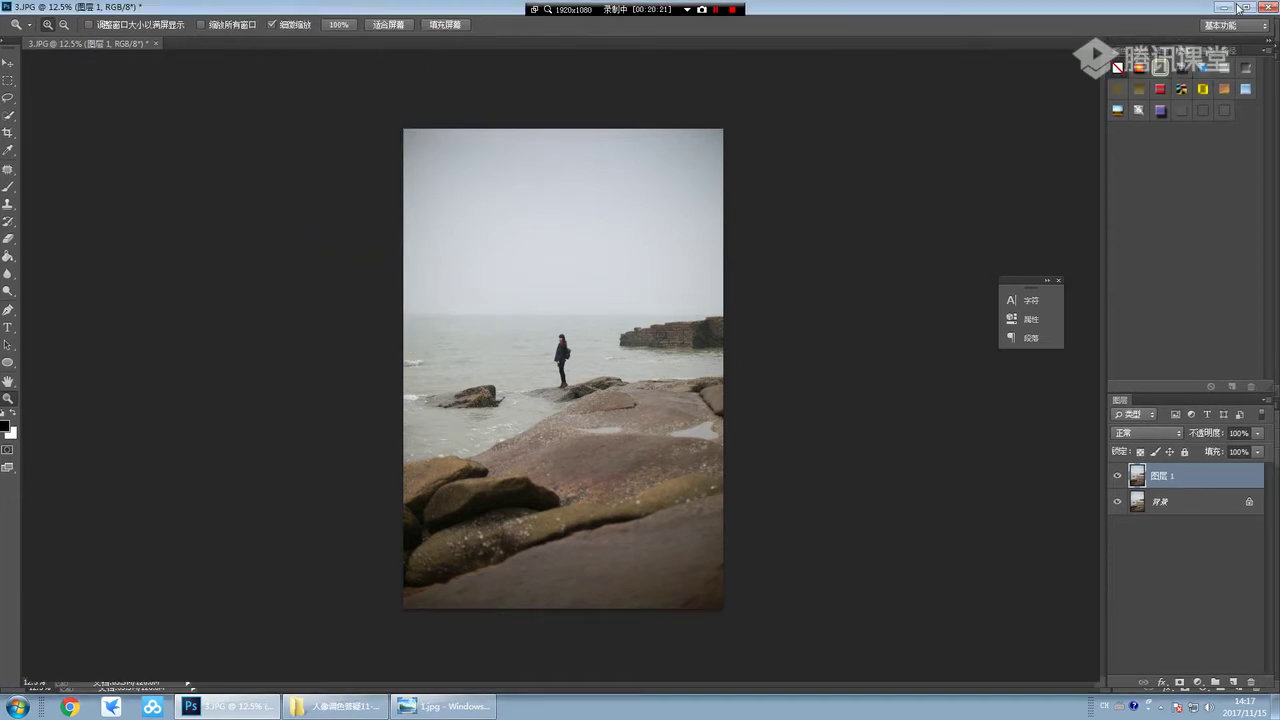
left_click_drag(717, 76, 474, 78)
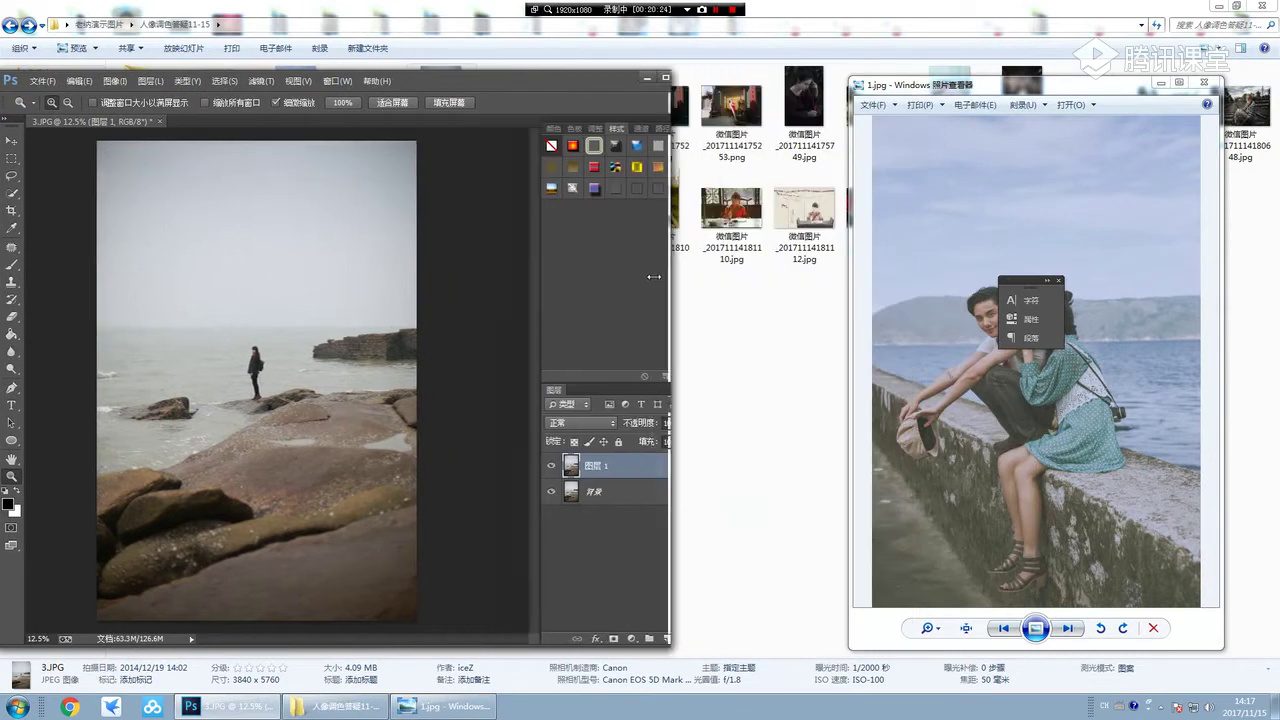
left_click_drag(1023, 248, 632, 279)
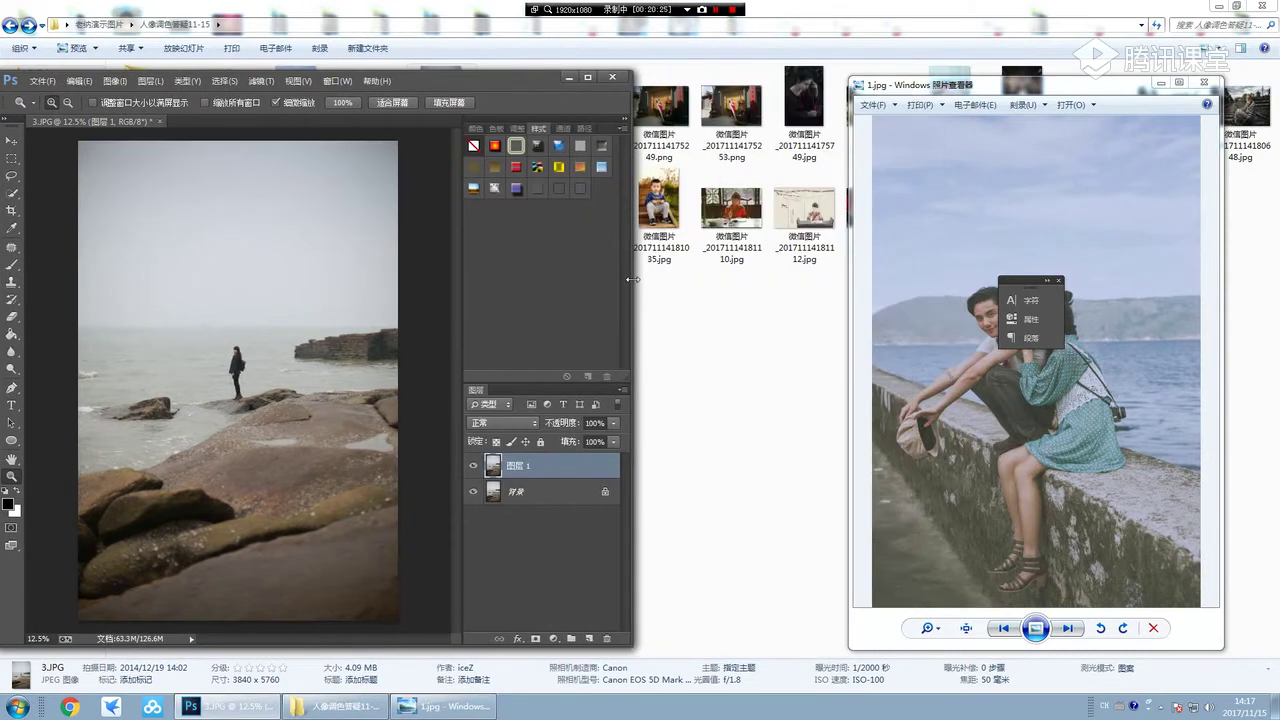
left_click_drag(1023, 91, 833, 108)
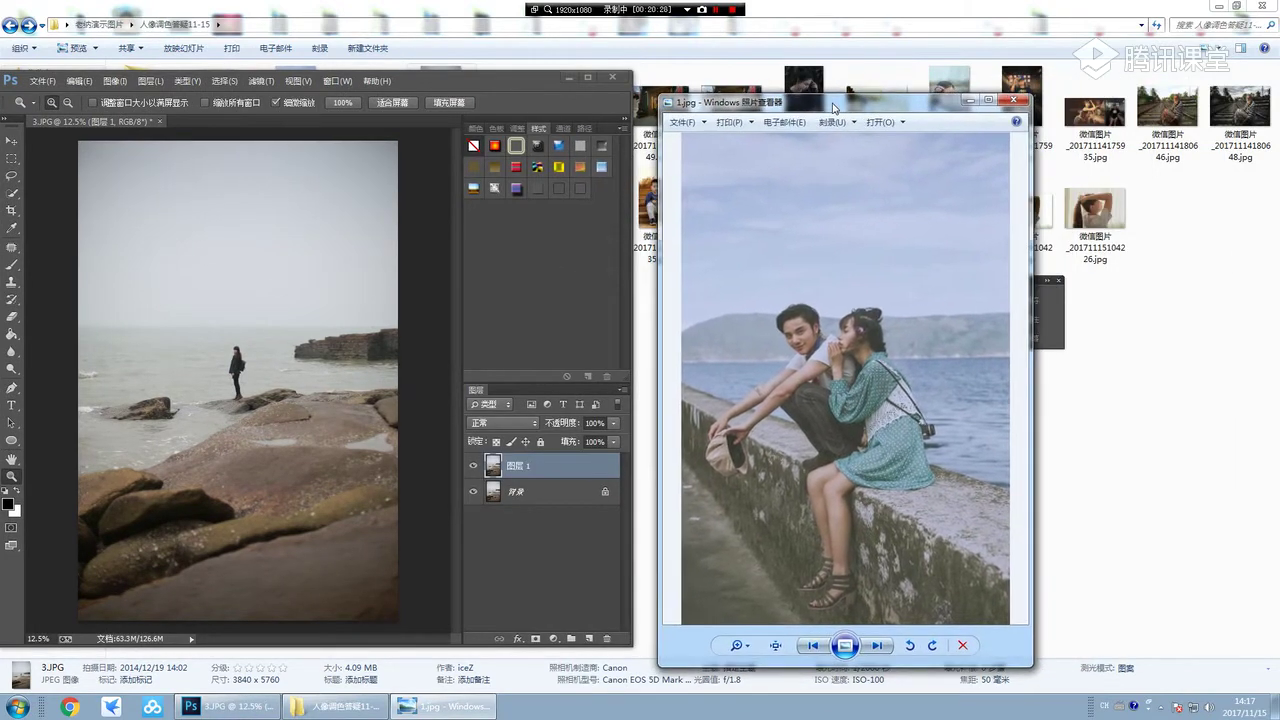
left_click(548, 462)
left_click(261, 80)
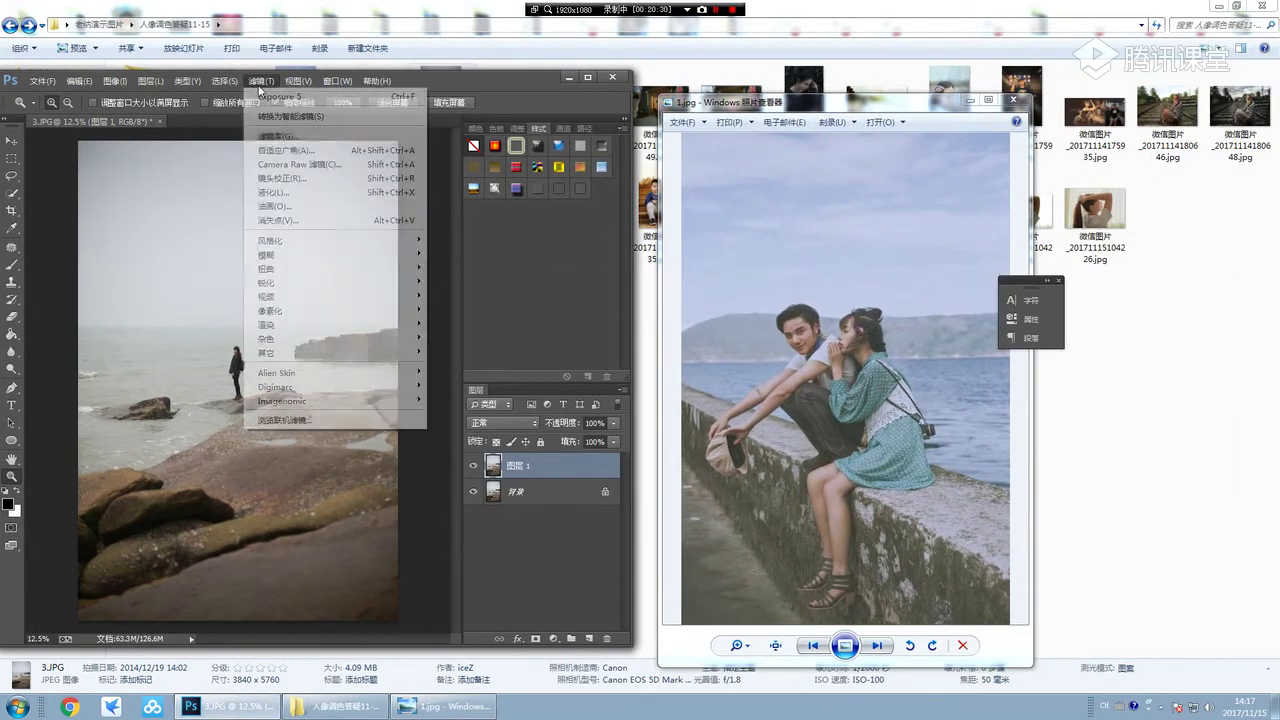
Apply the Camera Raw Filter to the duplicate layer, sized to fit beside the reference
left_click(305, 163)
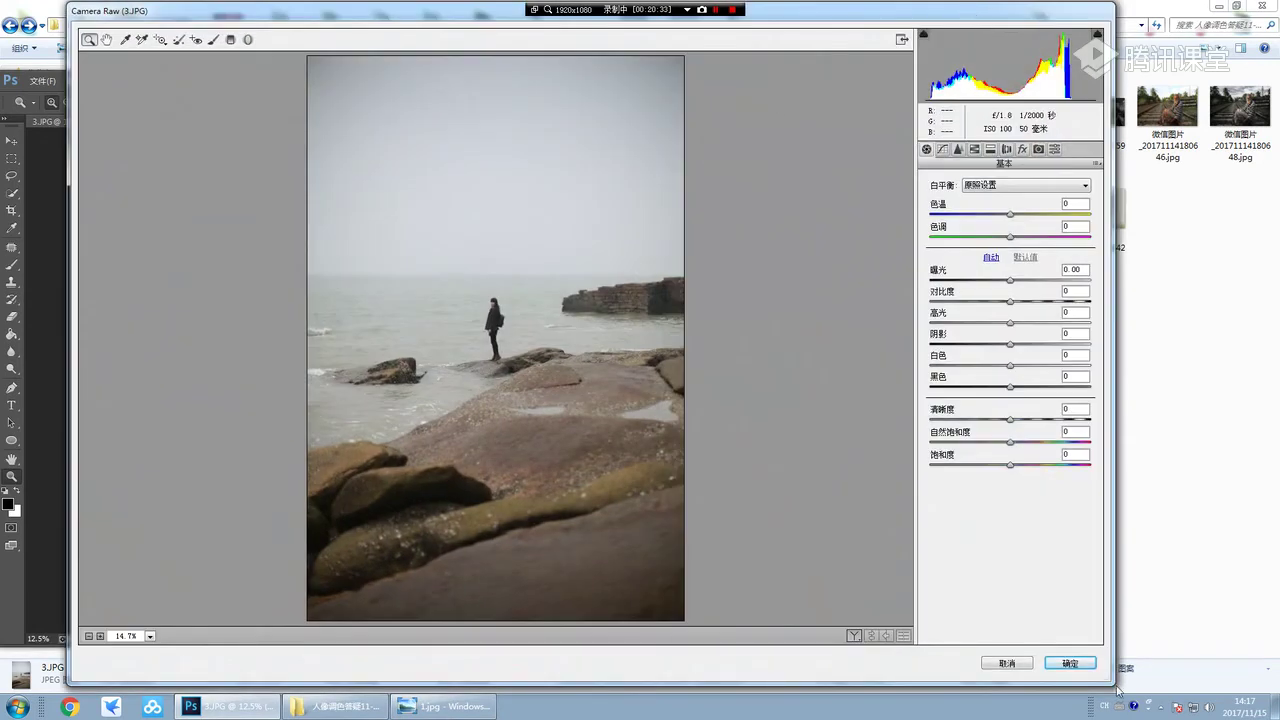
left_click_drag(1118, 690, 755, 640)
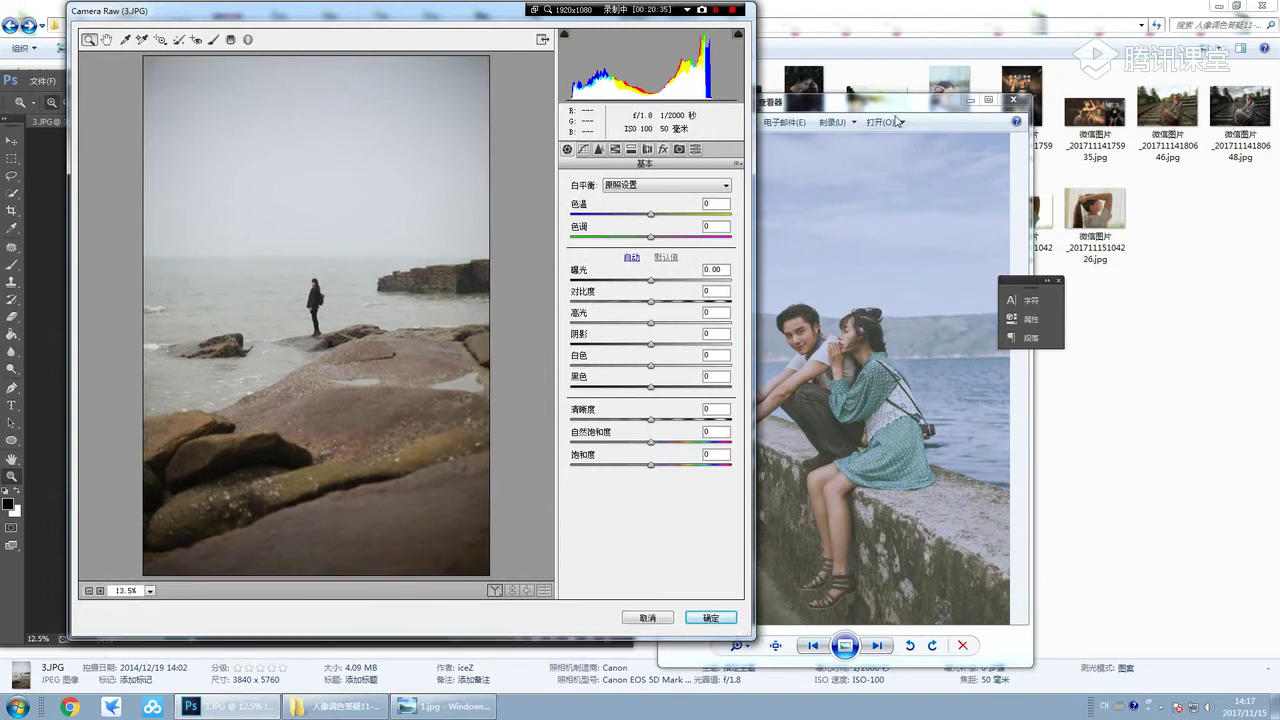
left_click_drag(880, 103, 1066, 54)
left_click(714, 171)
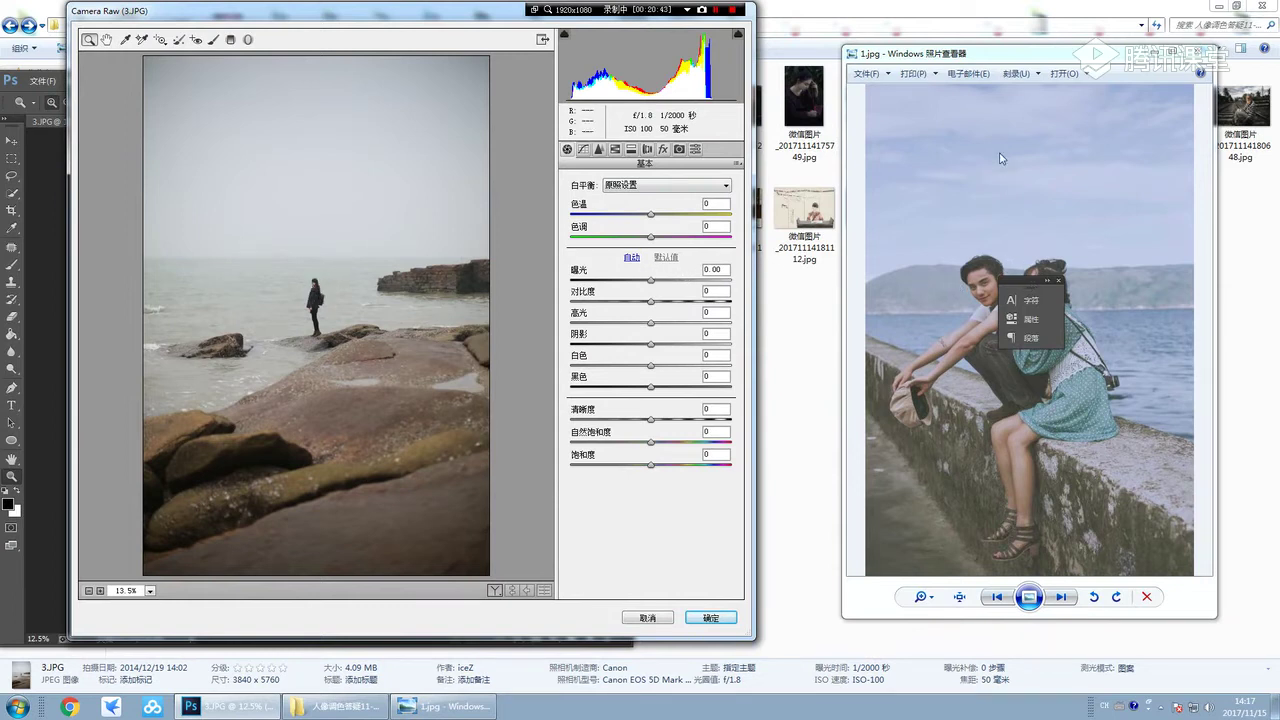
Set Temperature to -20 and fine-tune Tint to a slight green shift
left_click_drag(650, 215, 634, 216)
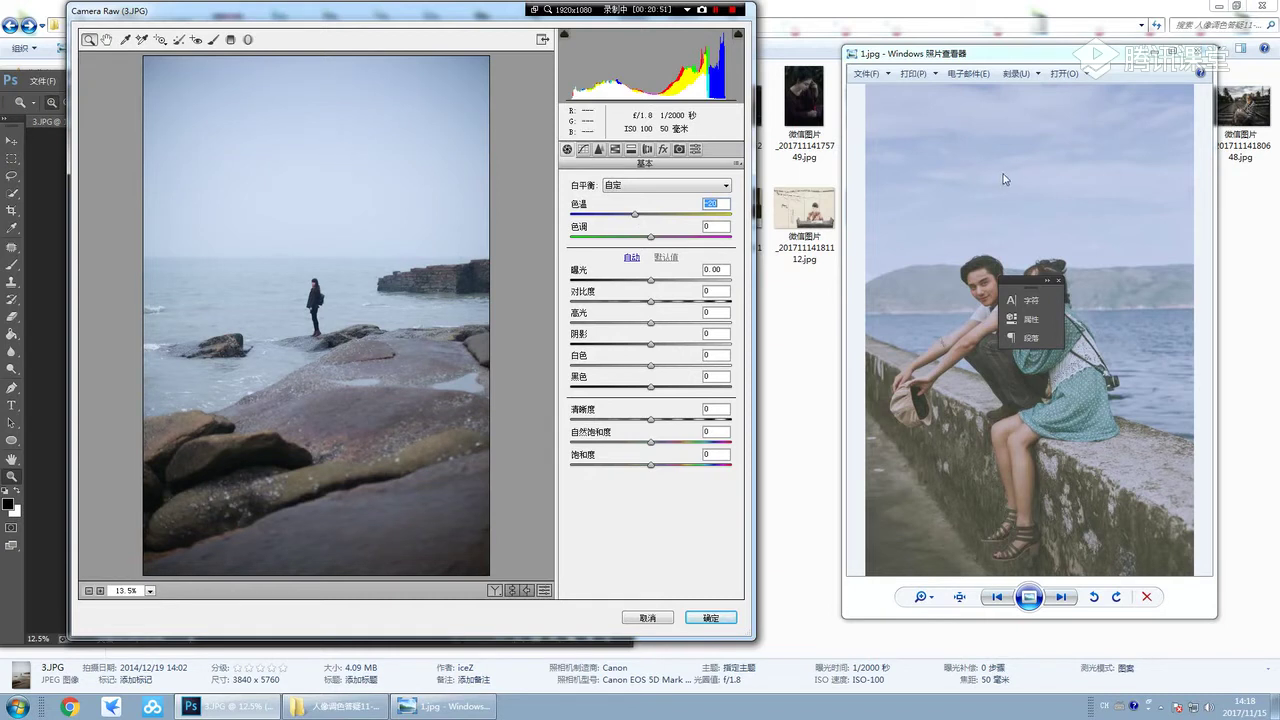
left_click_drag(650, 236, 642, 237)
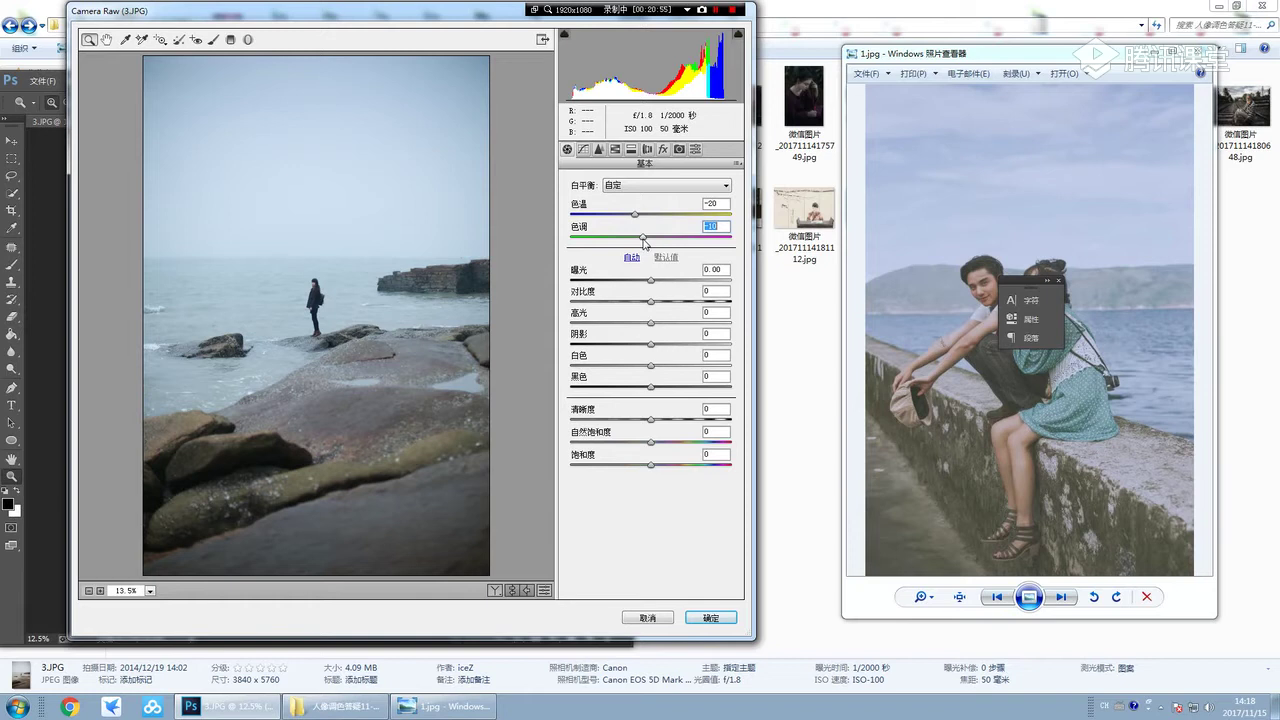
left_click_drag(643, 241, 646, 242)
left_click_drag(646, 242, 629, 241)
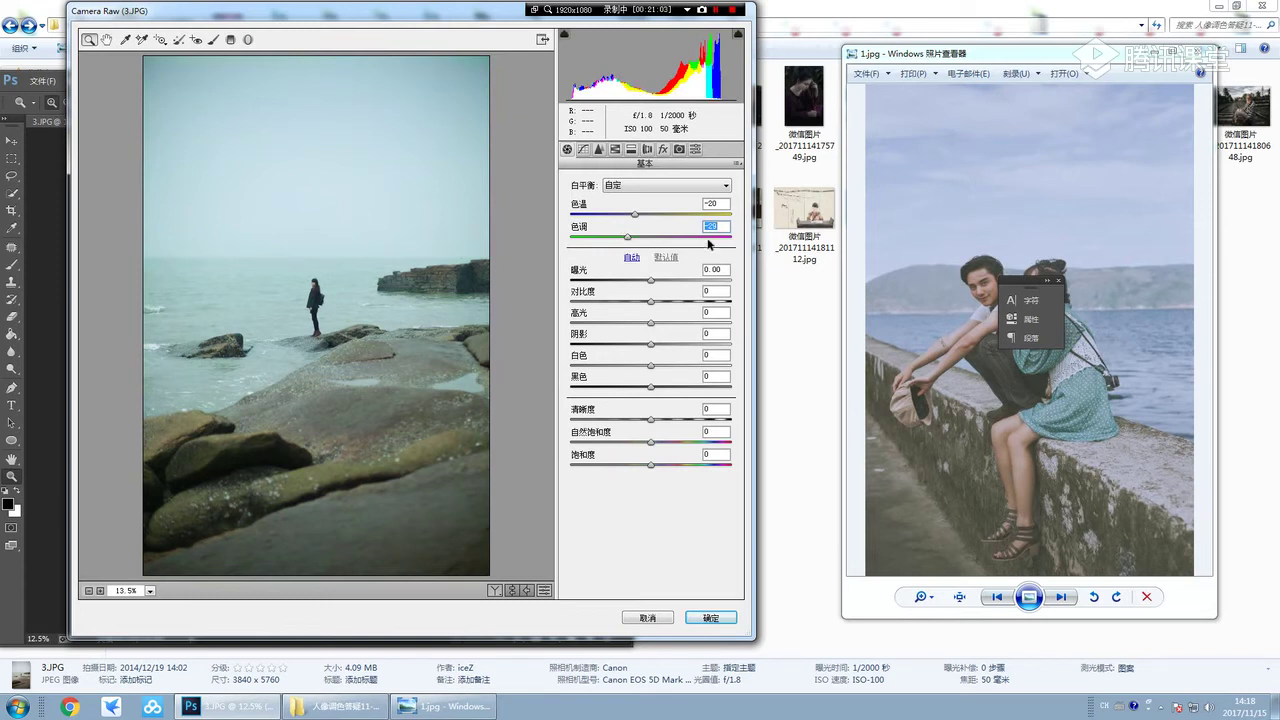
left_click_drag(629, 239, 652, 243)
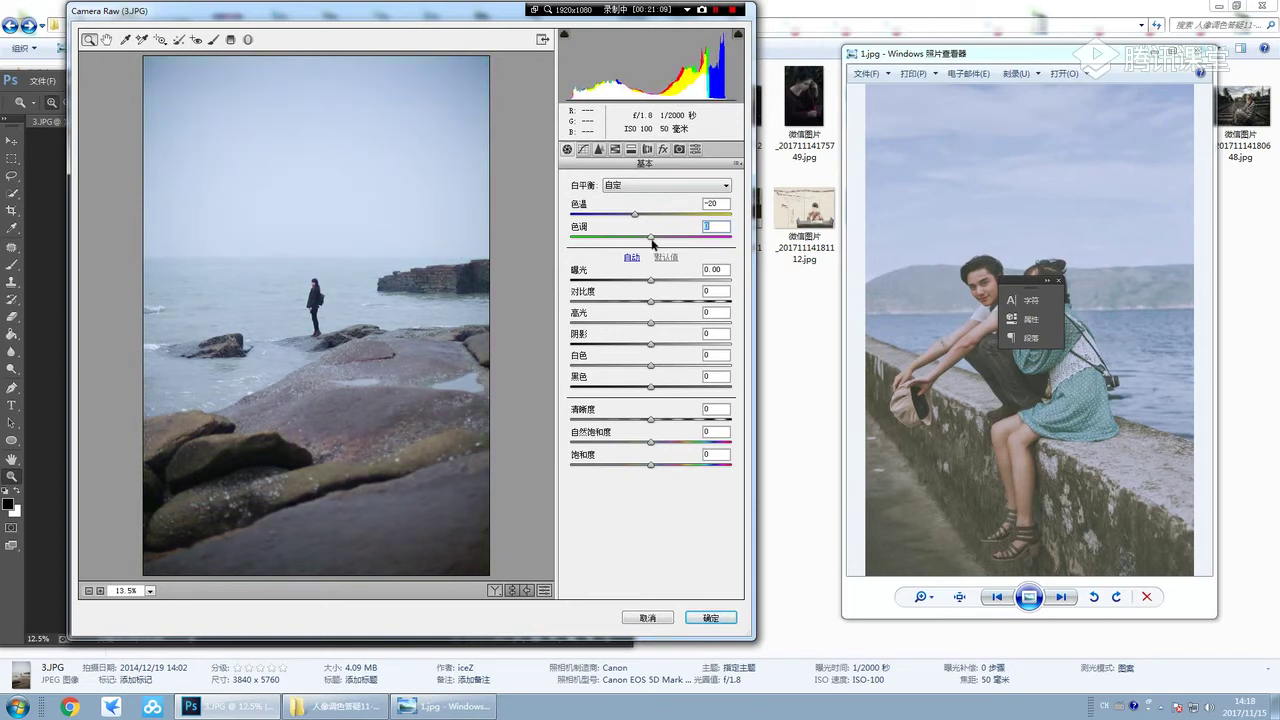
left_click_drag(652, 241, 650, 241)
Apply Auto tone with exposure reset to 0.00, whites +10 and shadows +41, and confirm
left_click(631, 257)
key("ctrl+z")
left_click(629, 259)
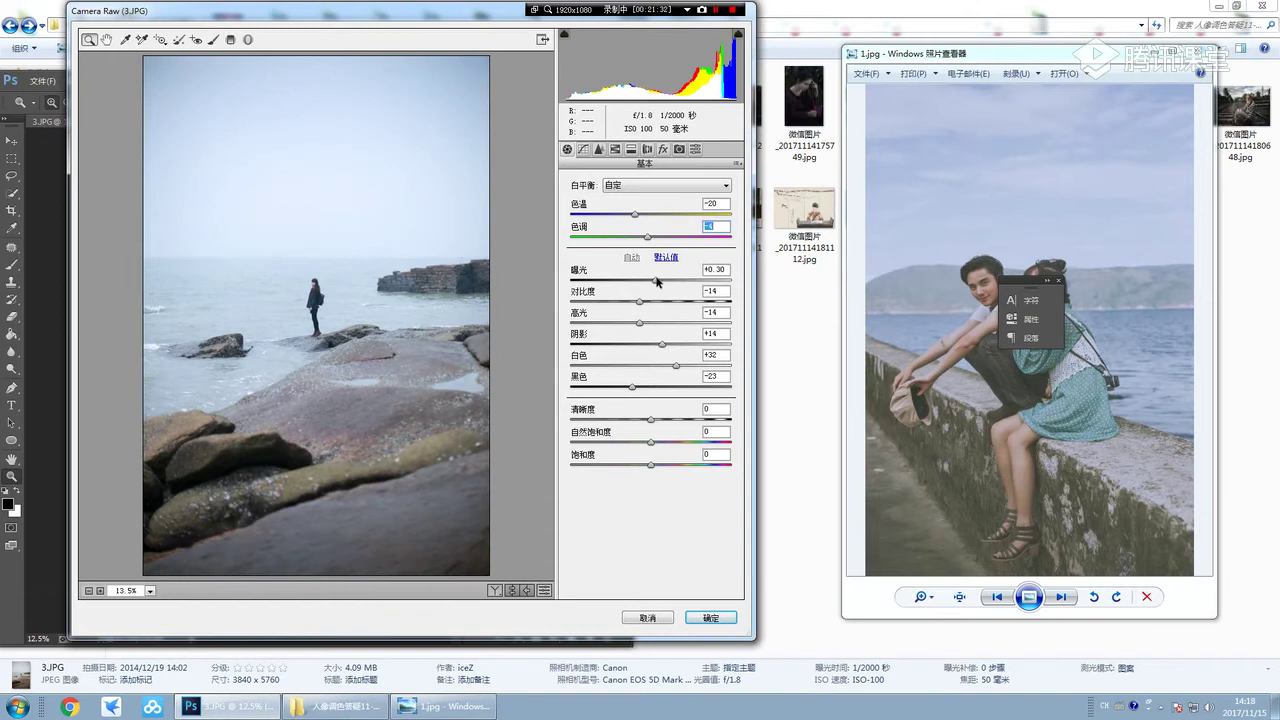
double_click(655, 280)
mouse_move(677, 366)
left_mouse_down()
mouse_move(652, 344)
mouse_move(658, 365)
mouse_move(653, 345)
mouse_move(673, 351)
left_mouse_up()
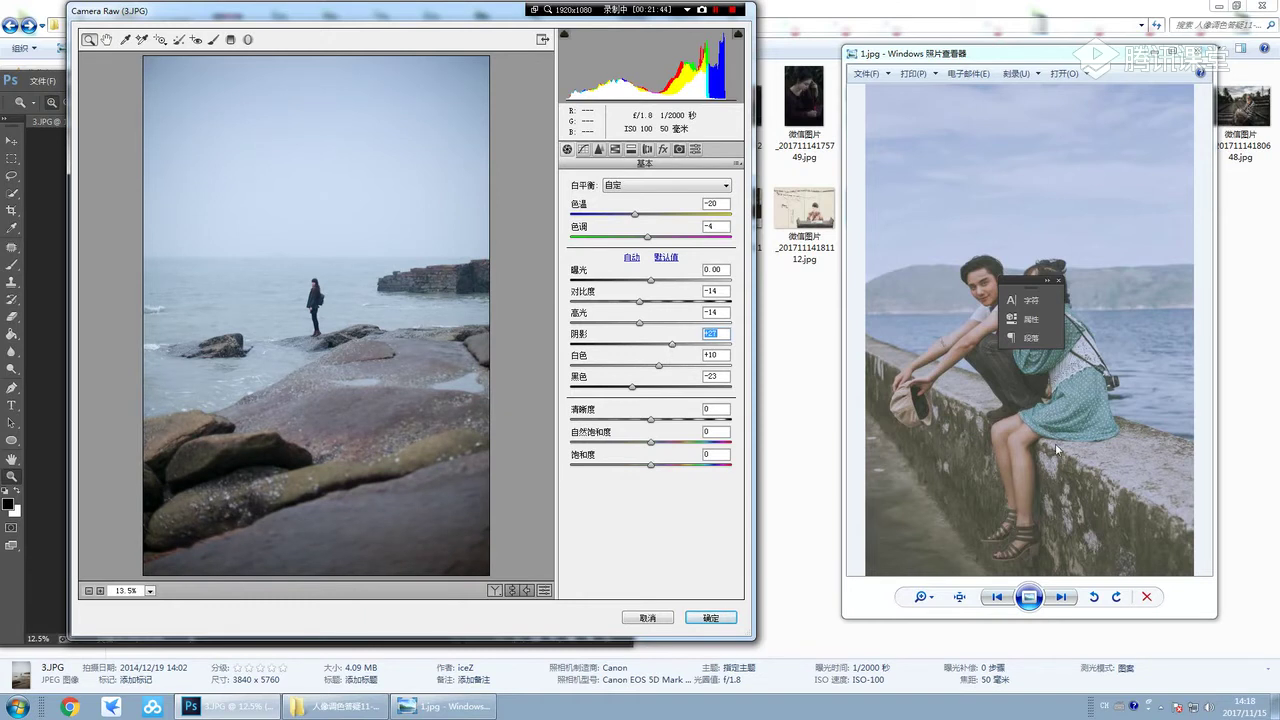
left_click_drag(672, 344, 687, 349)
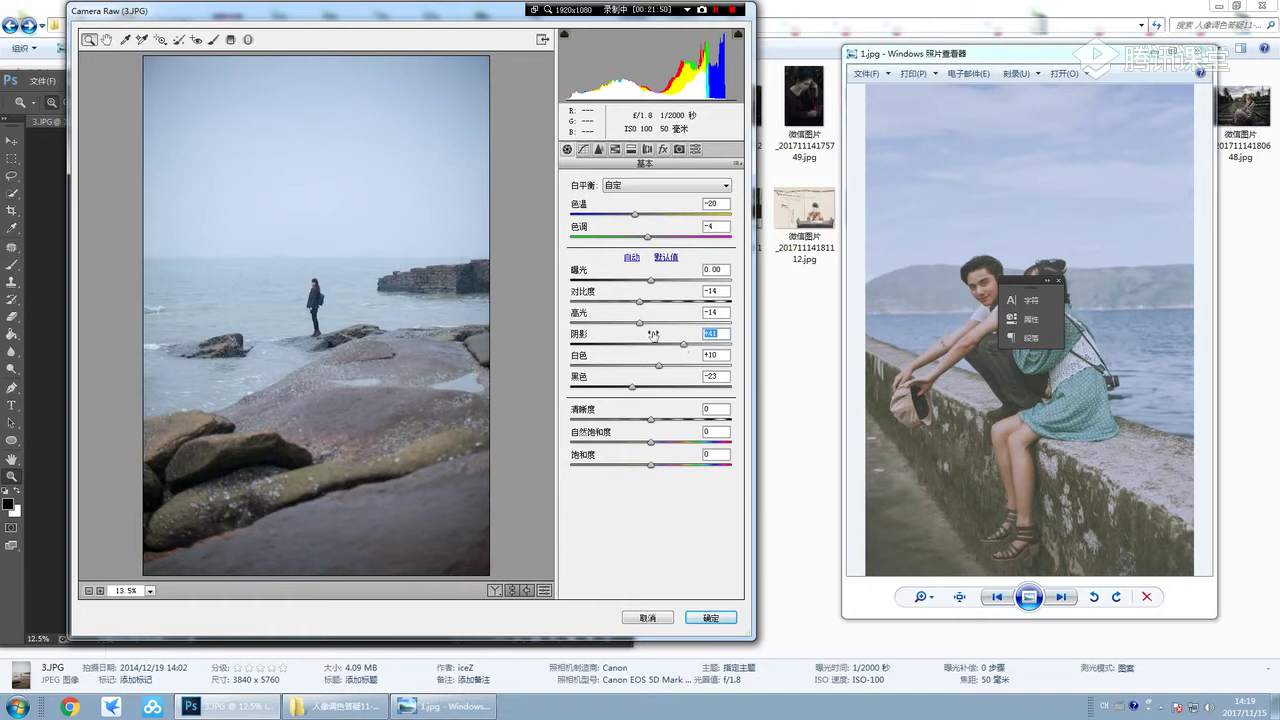
left_click(709, 618)
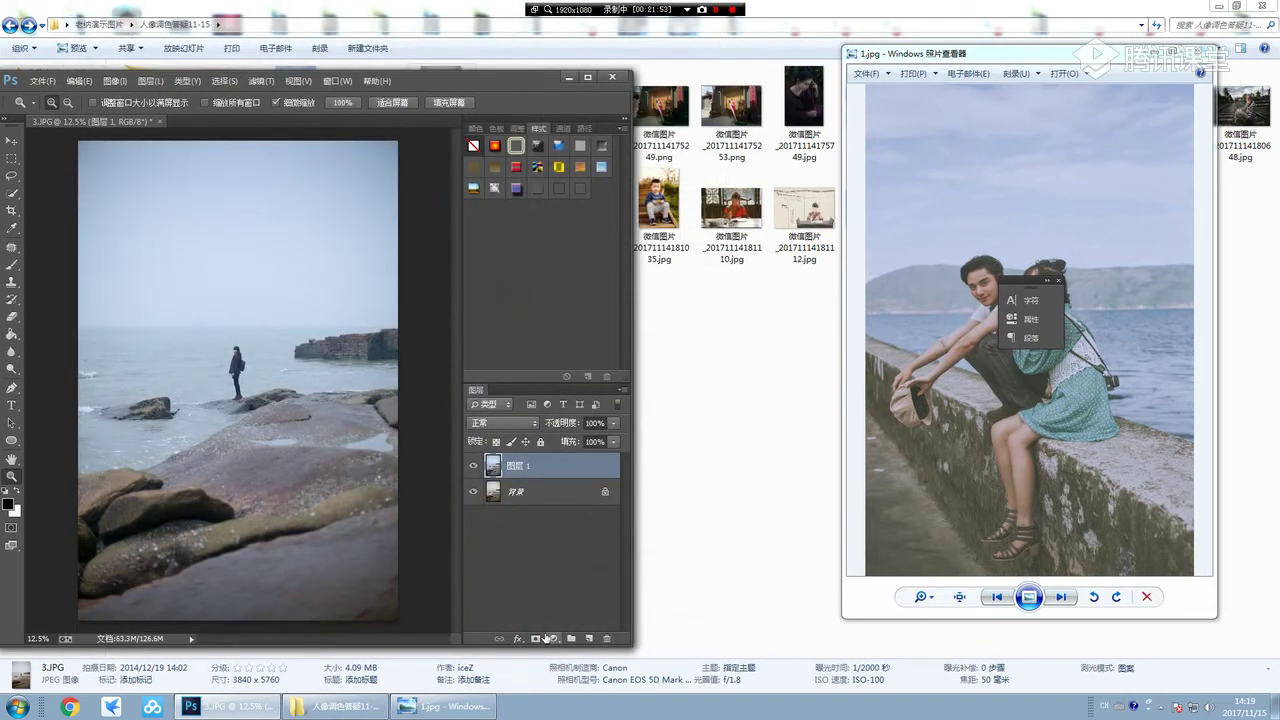
Duplicate the graded layer and grade the copy with temperature -11 and exposure -0.20
key("ctrl+j")
left_click(261, 81)
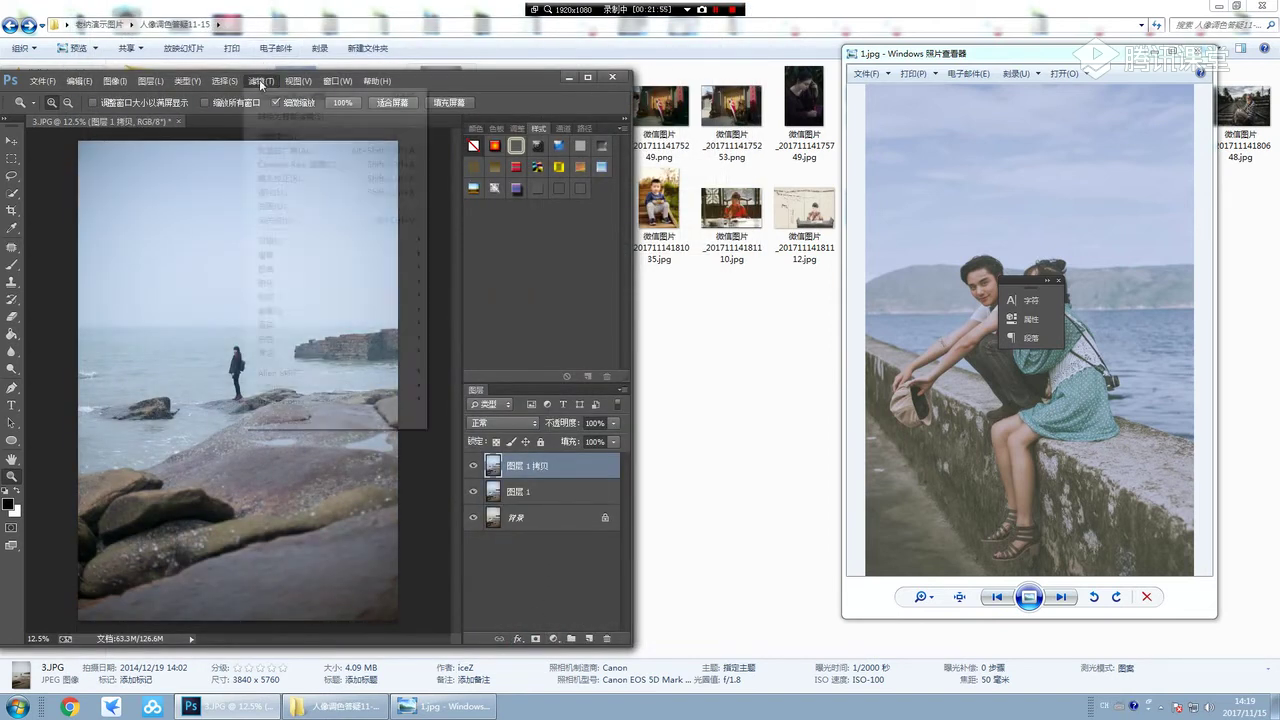
left_click(325, 165)
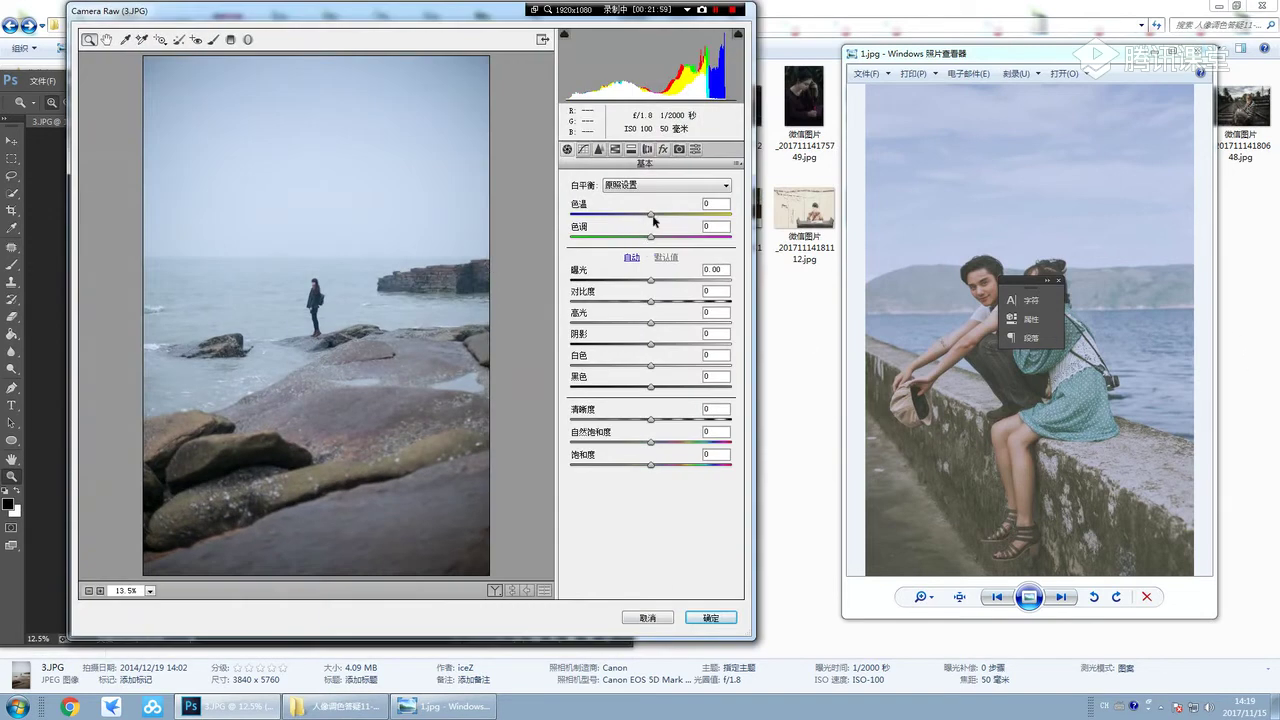
left_click_drag(652, 214, 643, 216)
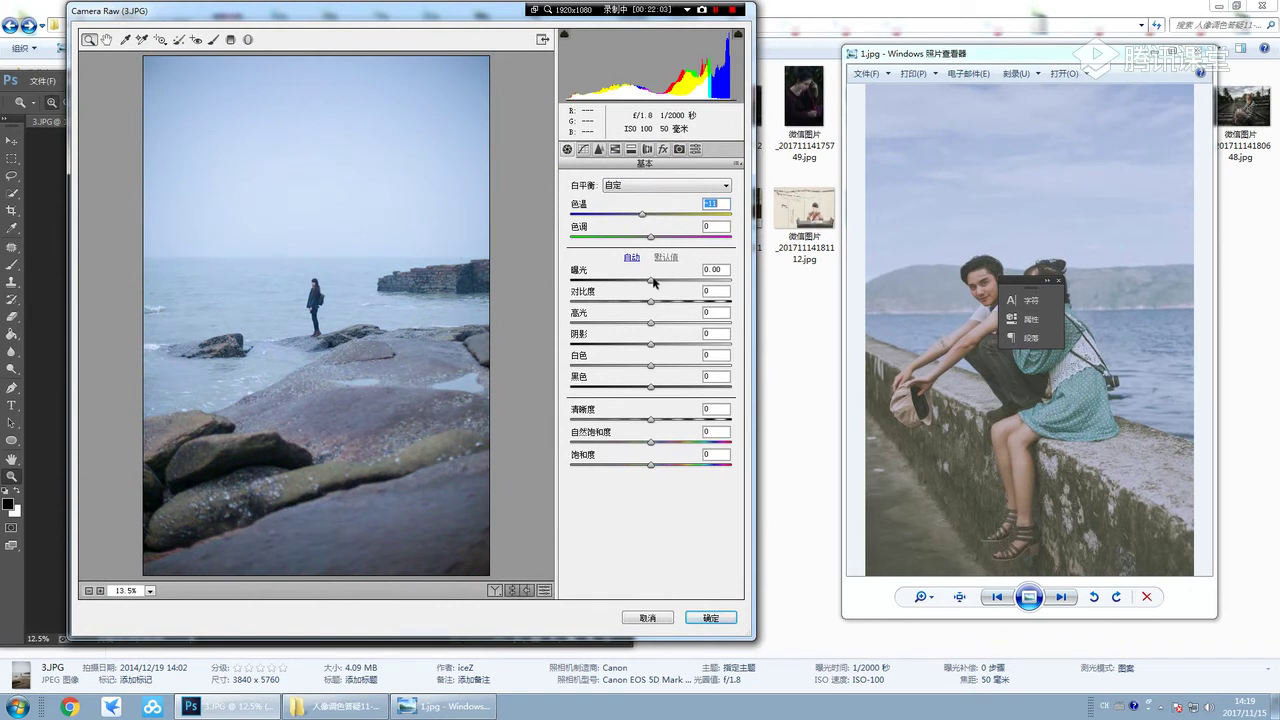
left_click_drag(652, 281, 650, 282)
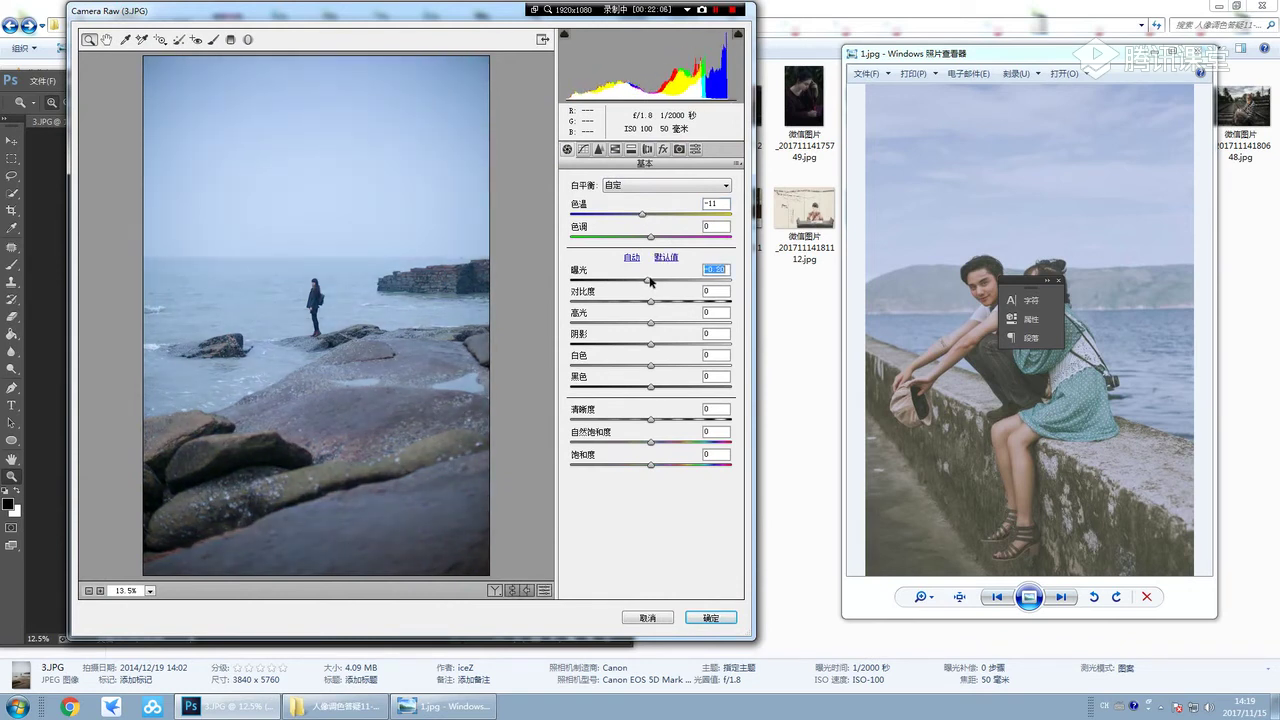
left_click(711, 618)
Add an inverted mask to the copy and paint it back in over the foreground rocks
left_click(536, 640)
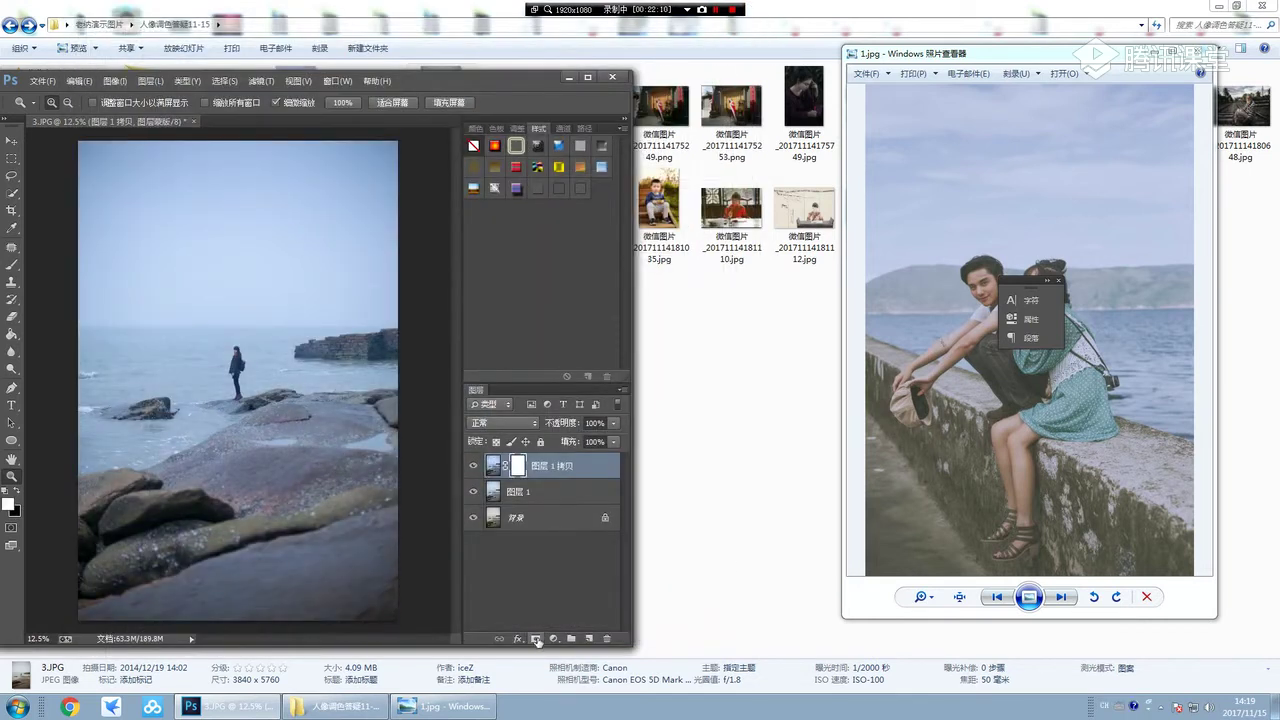
key("ctrl+i")
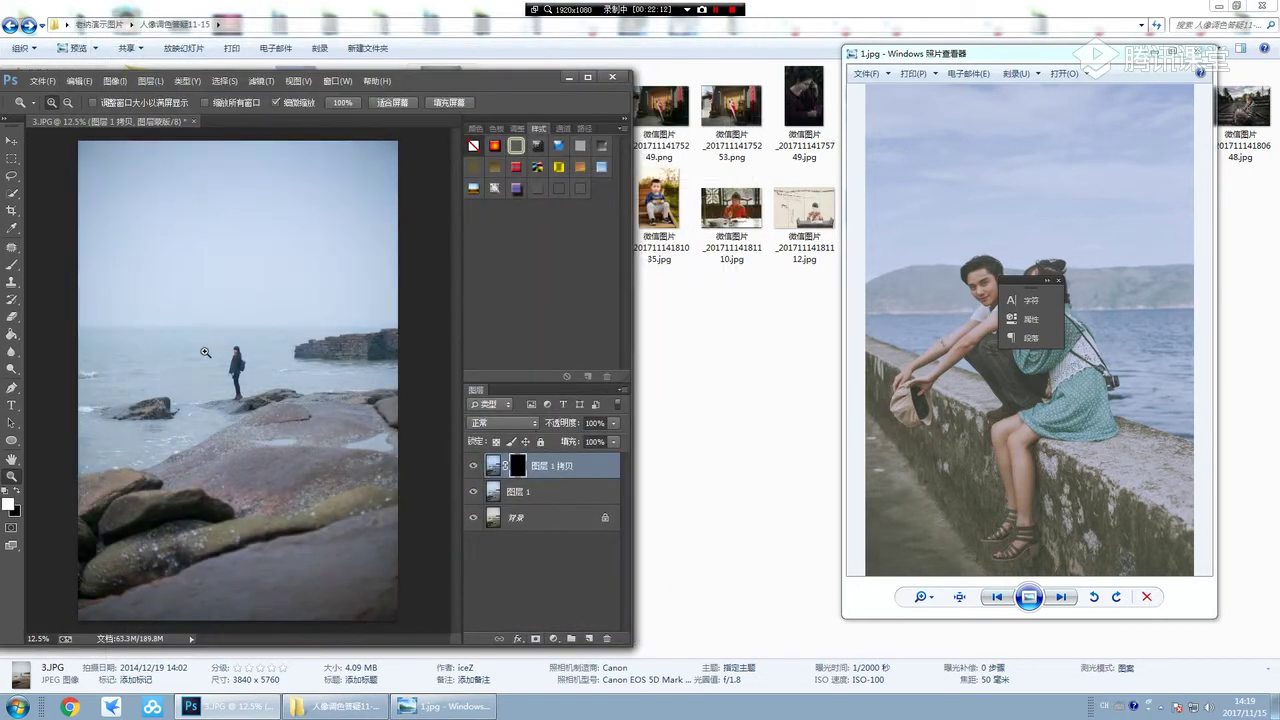
key("b")
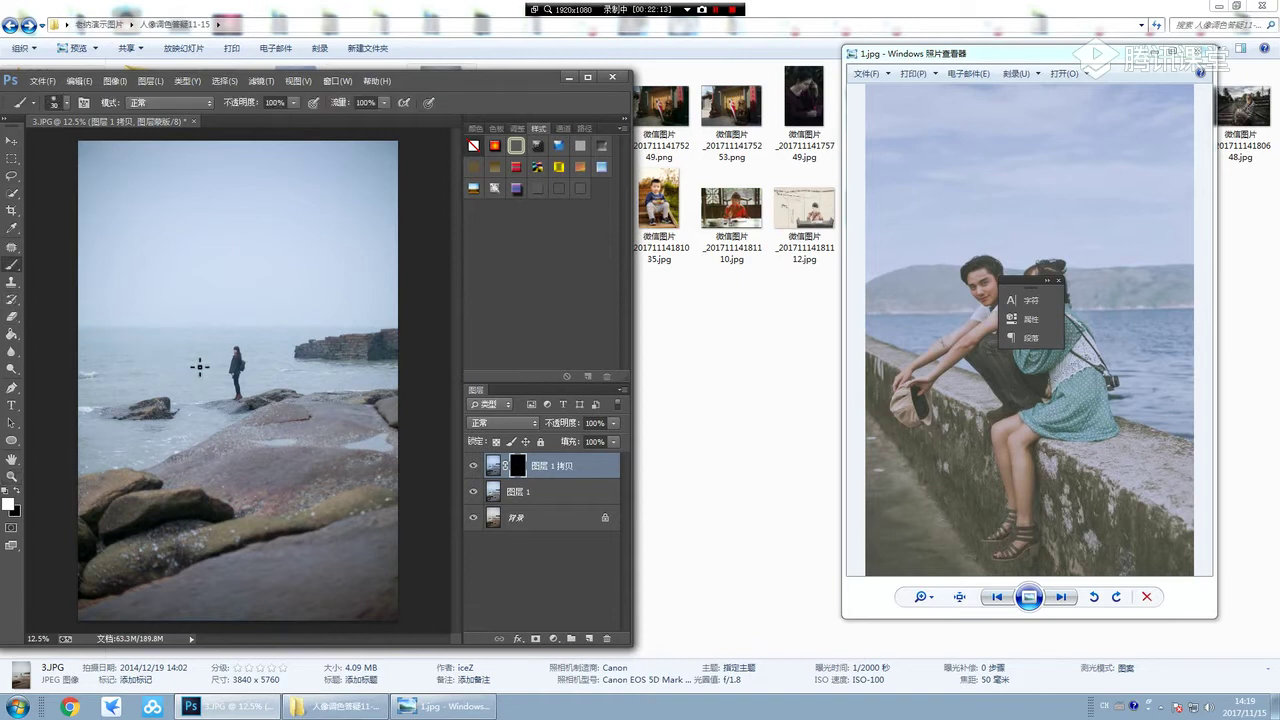
key("bracketright")
key("bracketright")
key("bracketright")
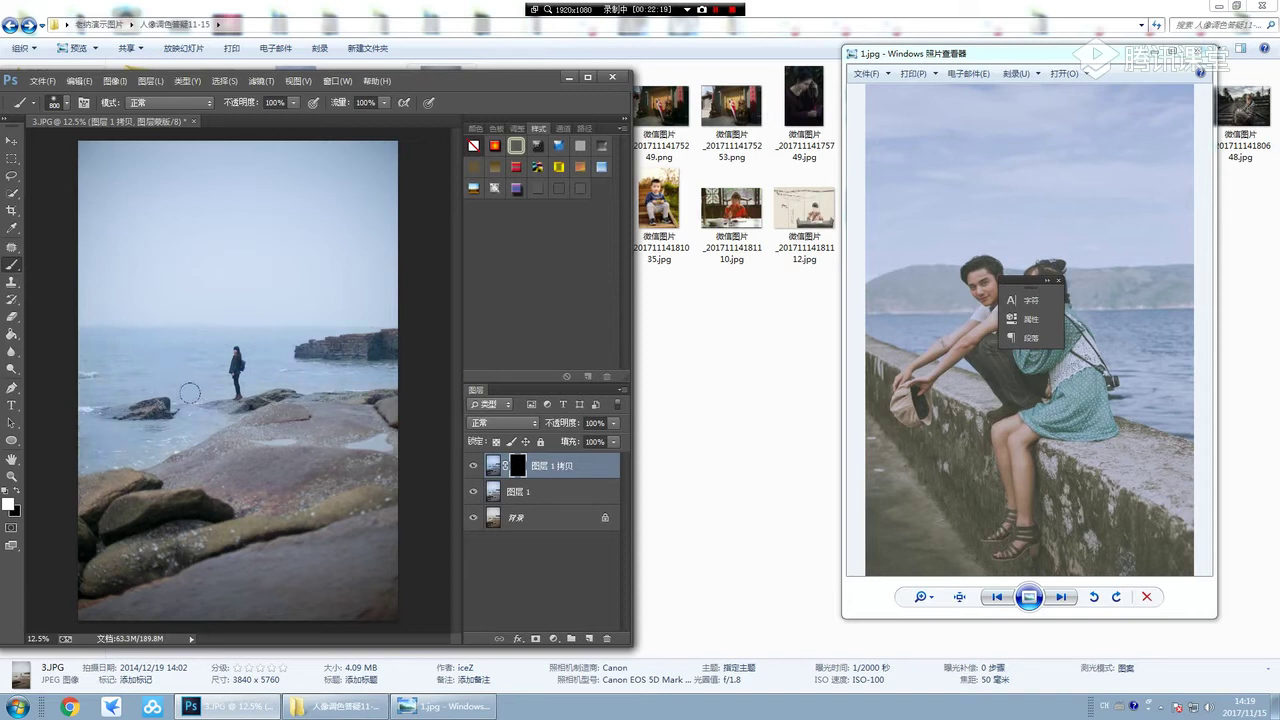
left_click_drag(108, 414, 378, 336)
Compare the top layer on and off, then stamp visible layers into 图层 2
left_click(474, 465)
left_click(474, 465)
left_click(474, 465)
left_click(475, 465)
key("ctrl+shift+alt+e")
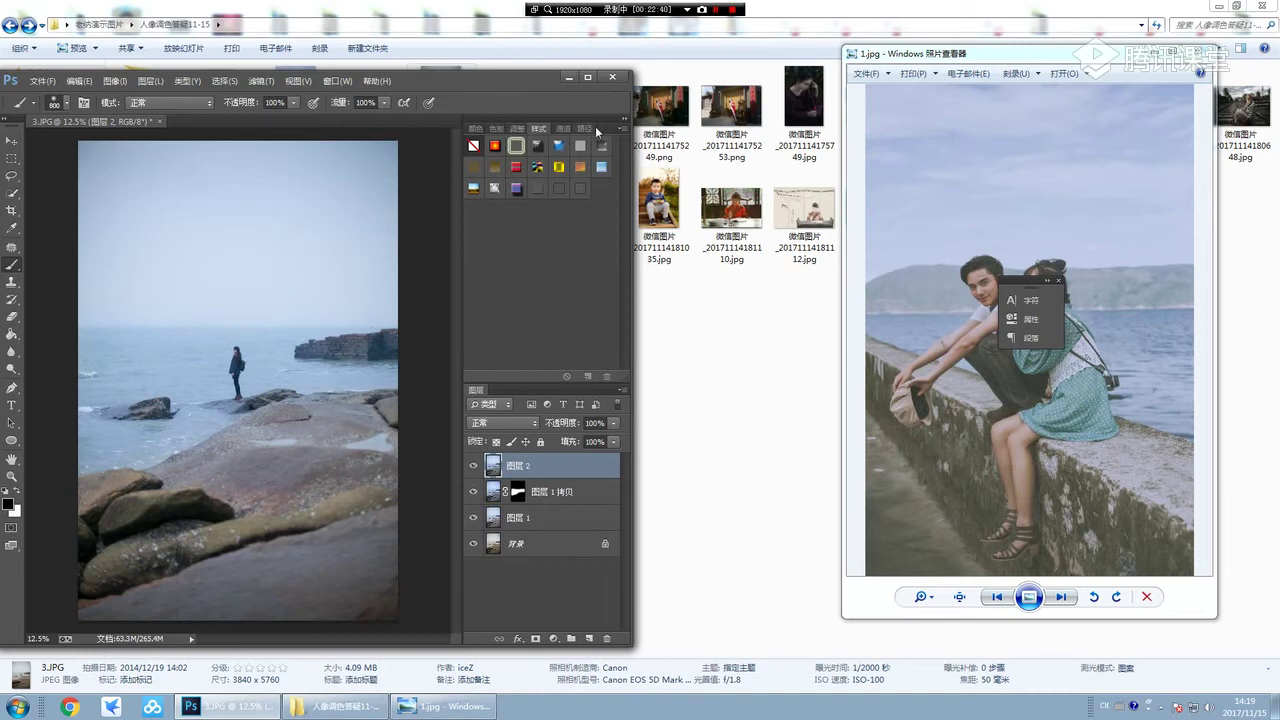
left_click(477, 129)
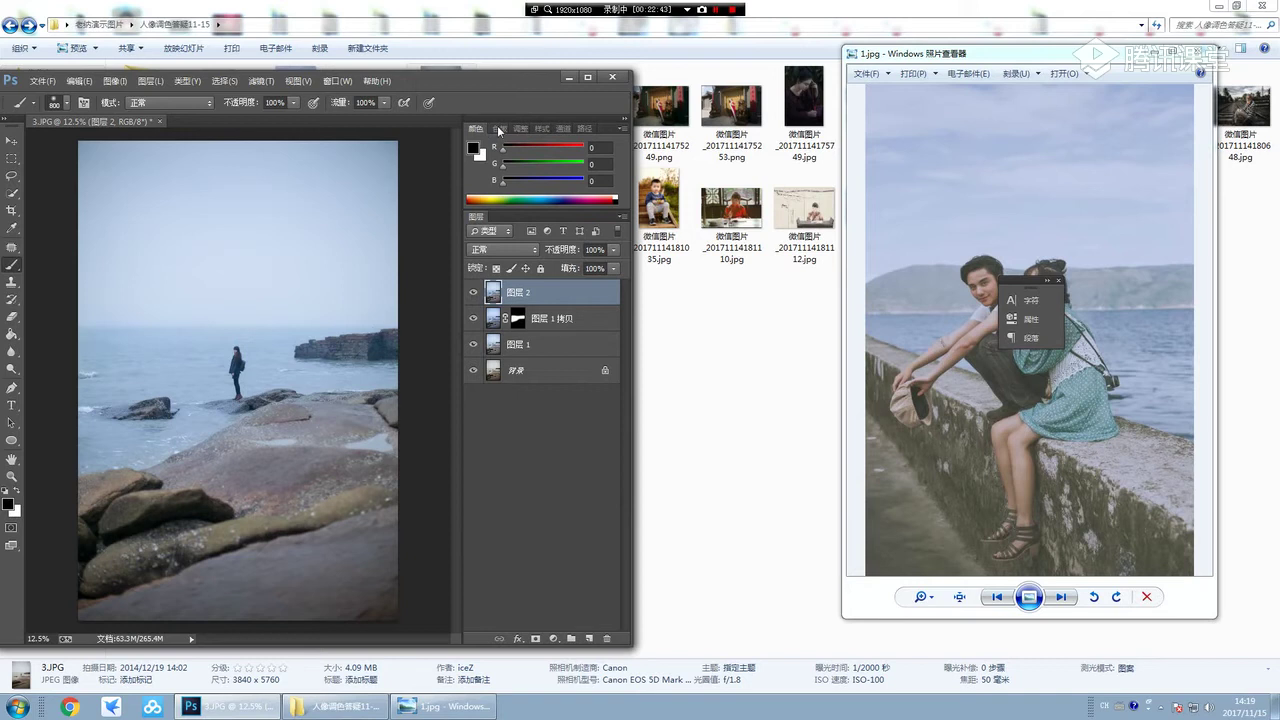
Add a Solid Color fill layer with colour ff0000
left_click(553, 638)
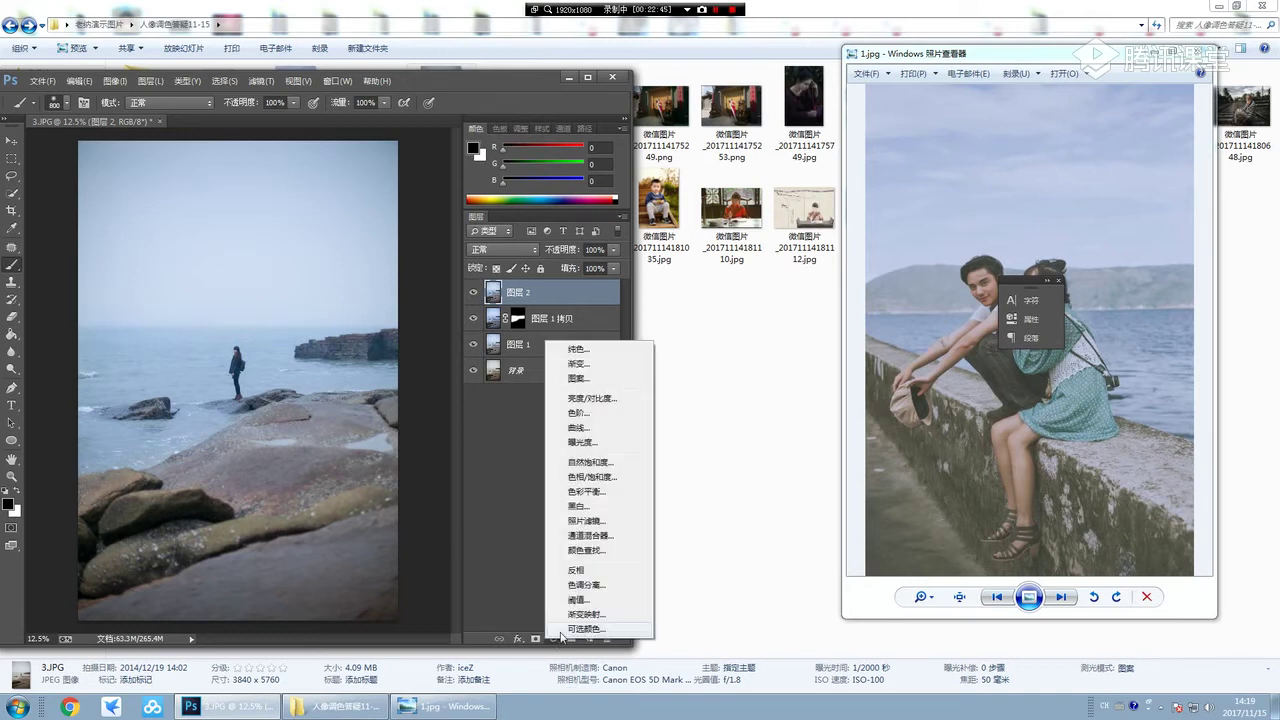
left_click(578, 350)
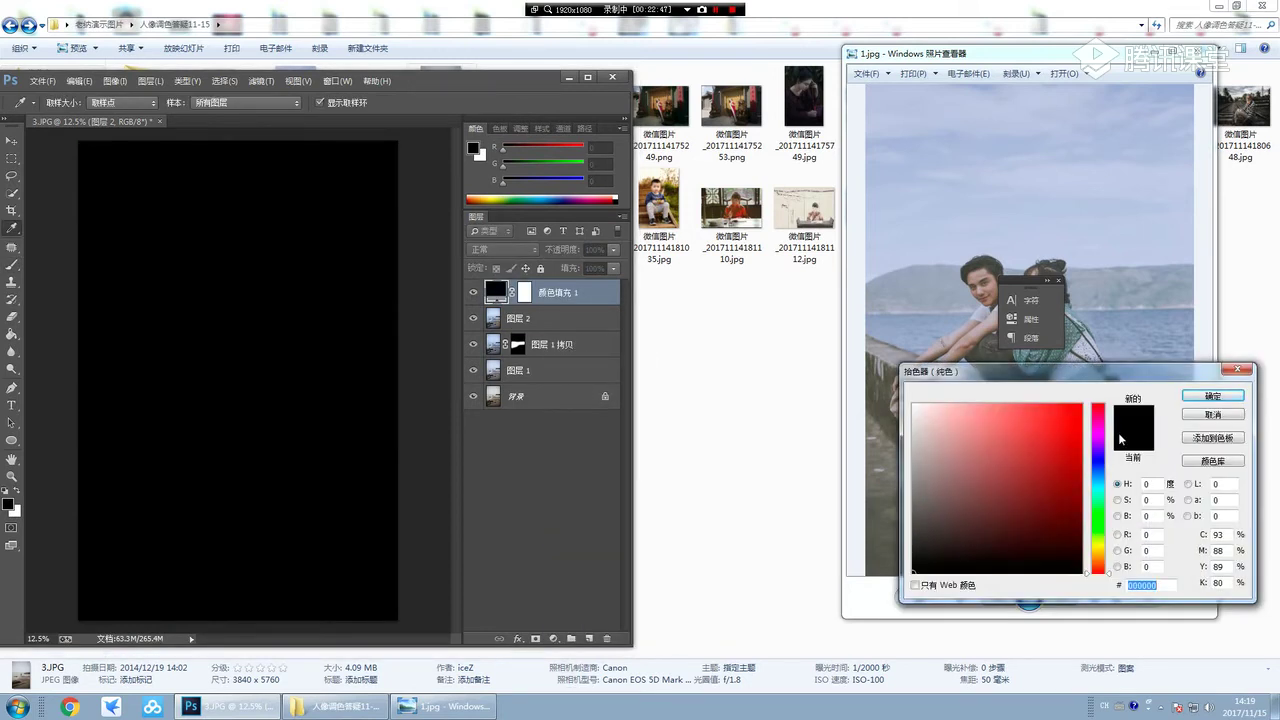
type("ff0000")
left_click(1212, 396)
Set the red fill layer to Exclusion blend mode at 7% opacity
left_click(503, 250)
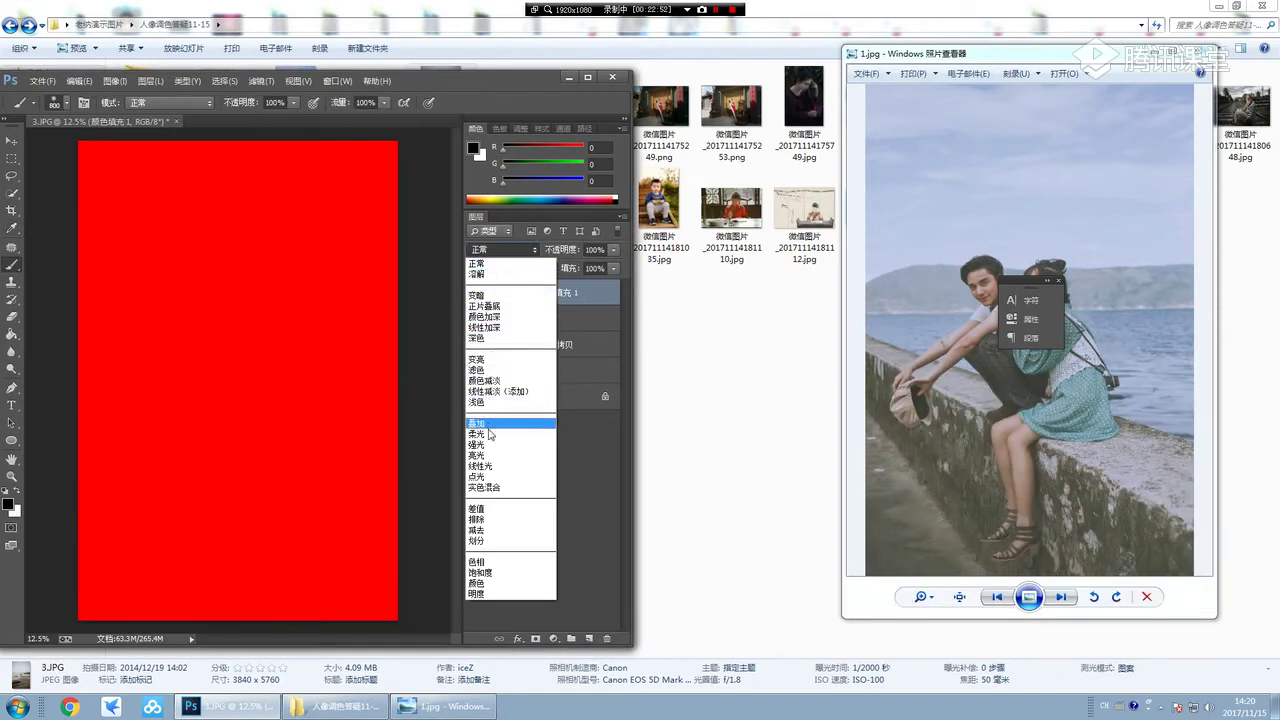
left_click(492, 520)
left_click(554, 251)
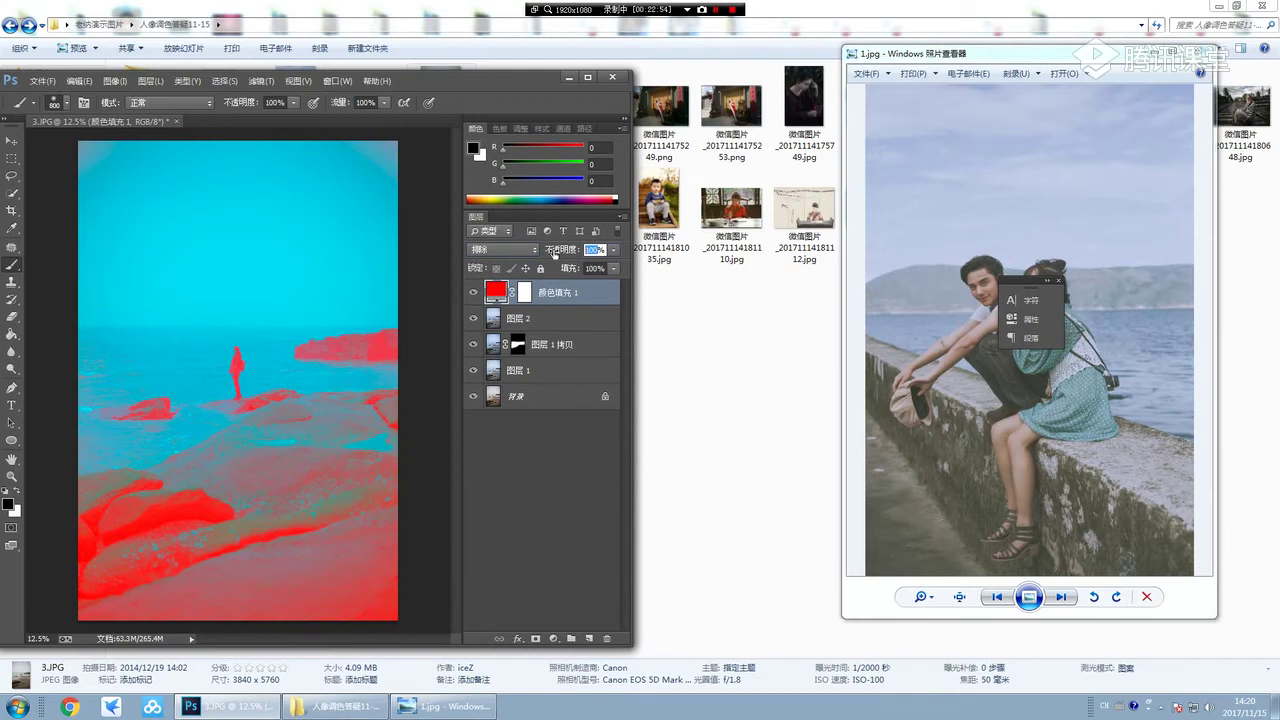
type("5")
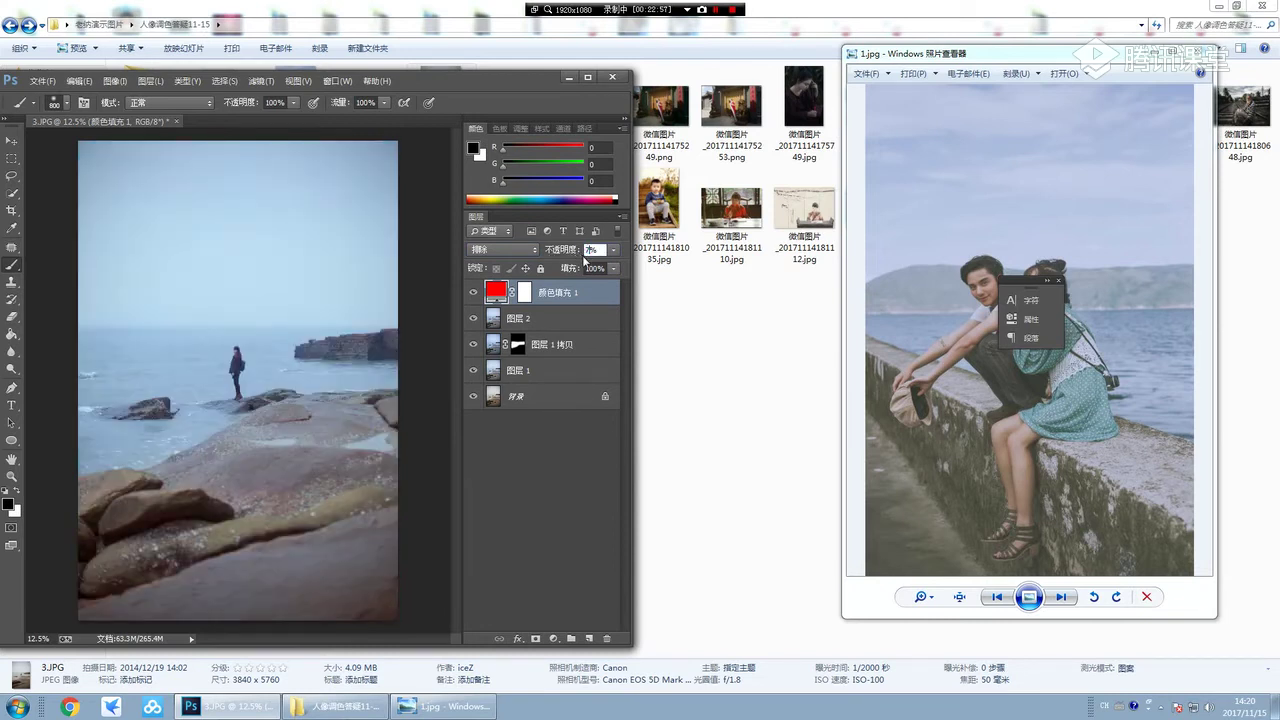
left_click(553, 638)
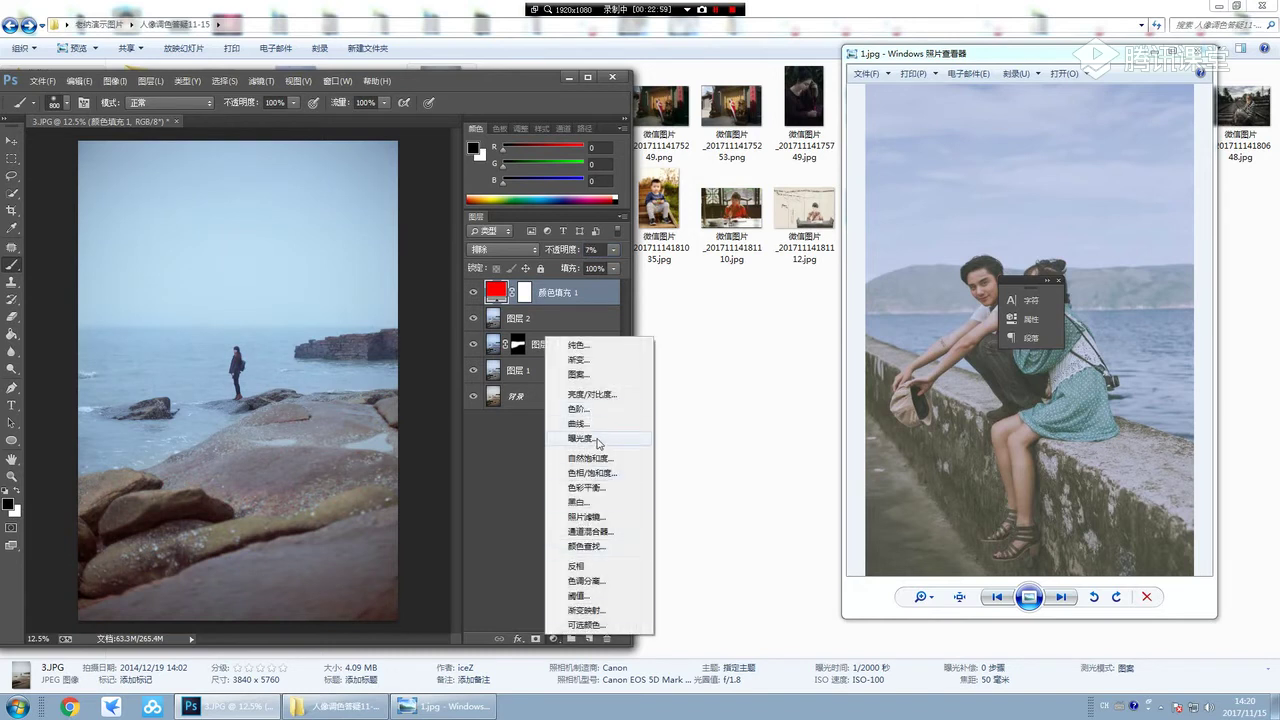
Add a dark green Solid Color fill in Exclusion mode at 7% opacity
left_click(576, 345)
left_click(1096, 522)
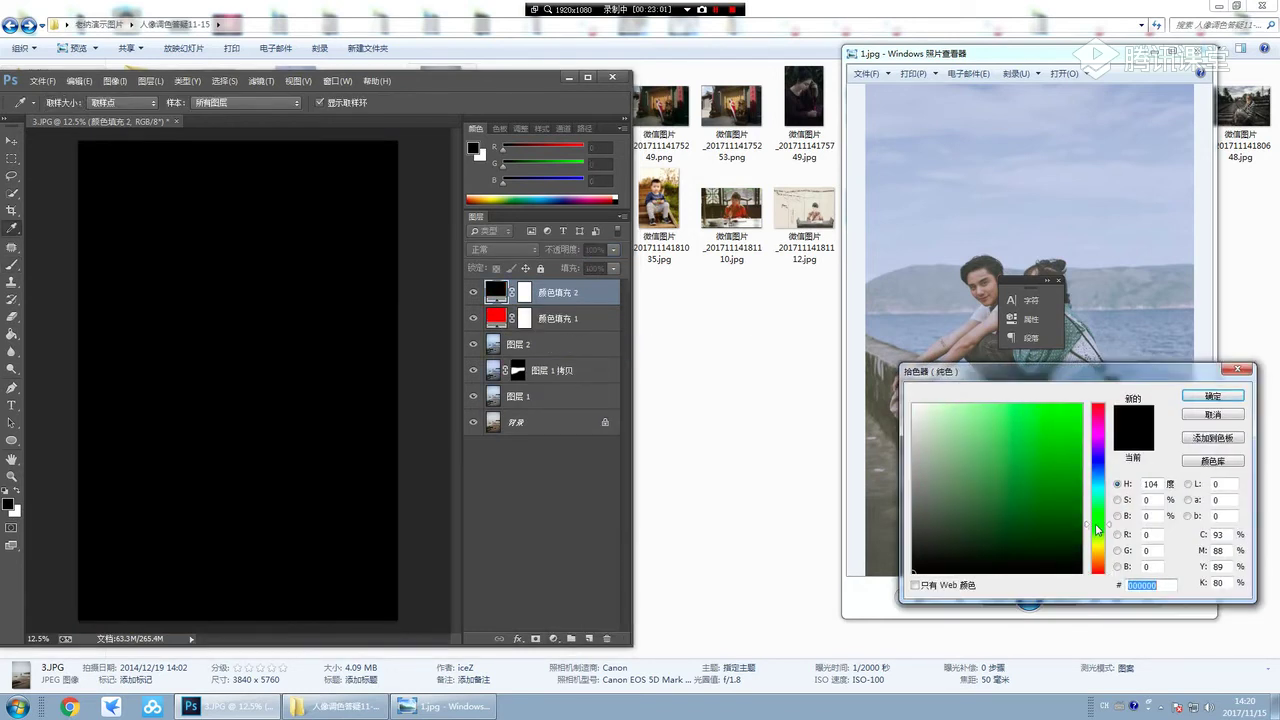
left_click(1081, 487)
left_click(1212, 396)
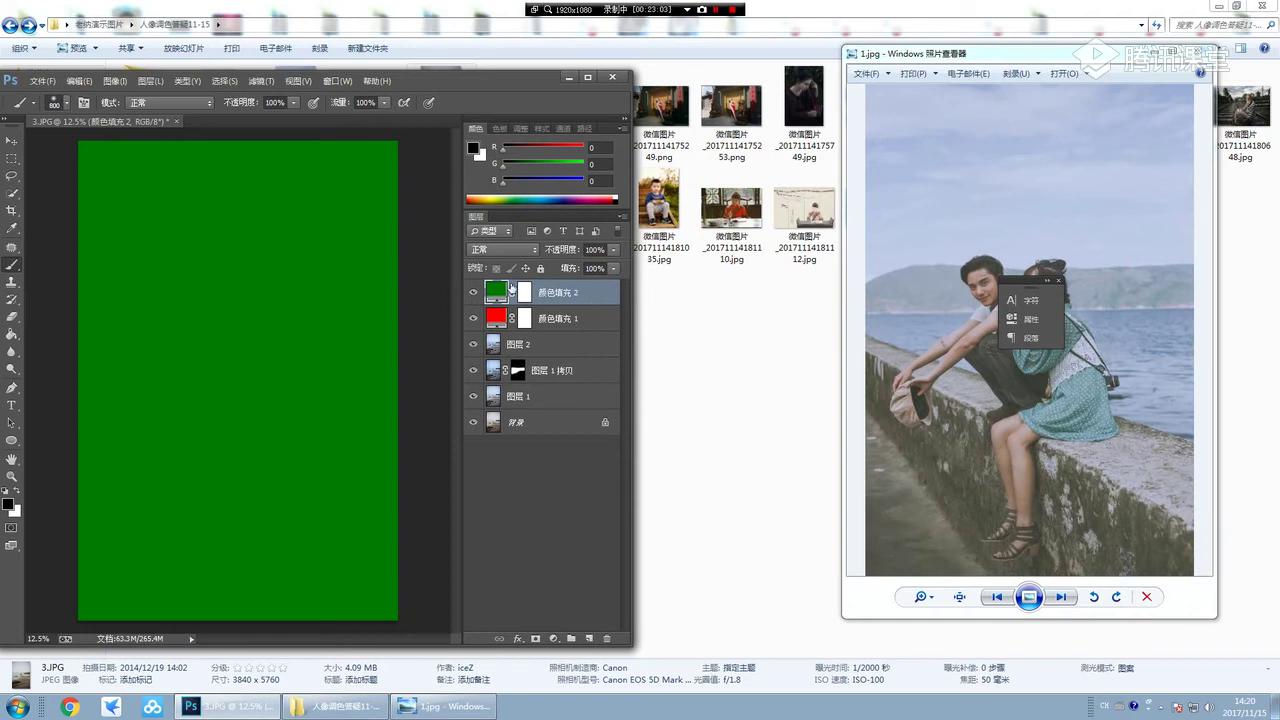
left_click(503, 250)
left_click(490, 519)
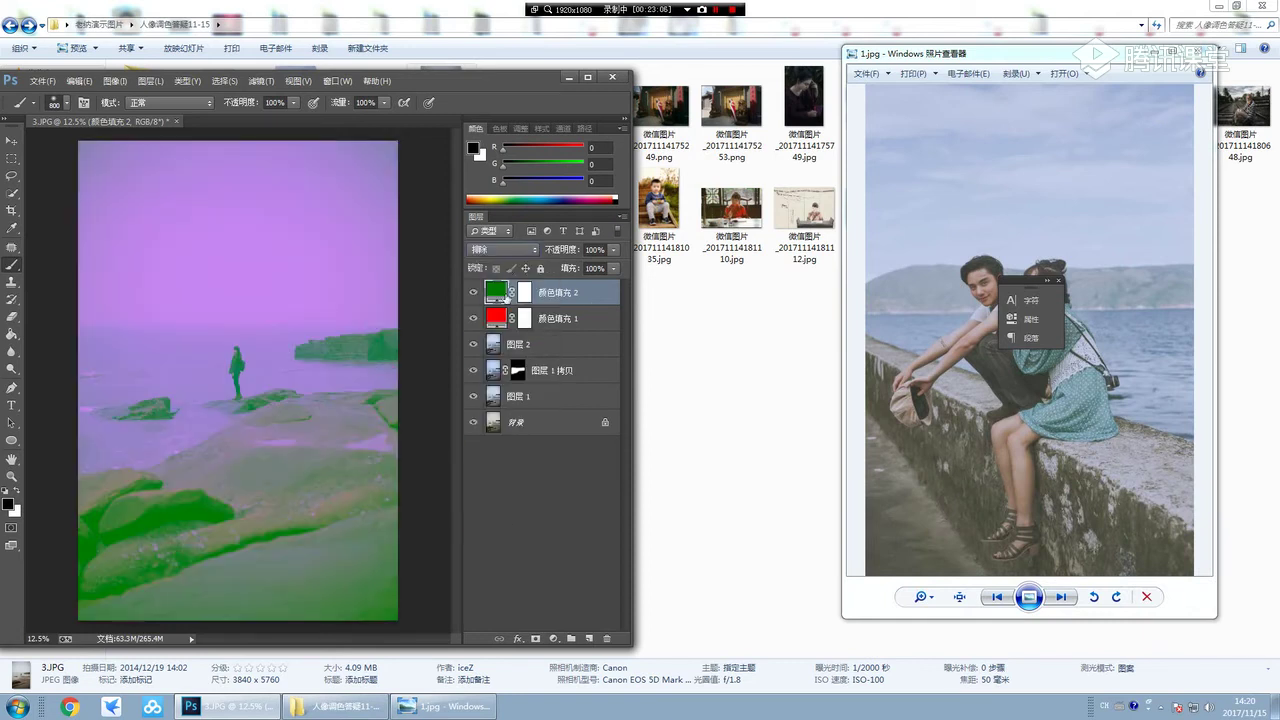
left_click_drag(600, 249, 512, 323)
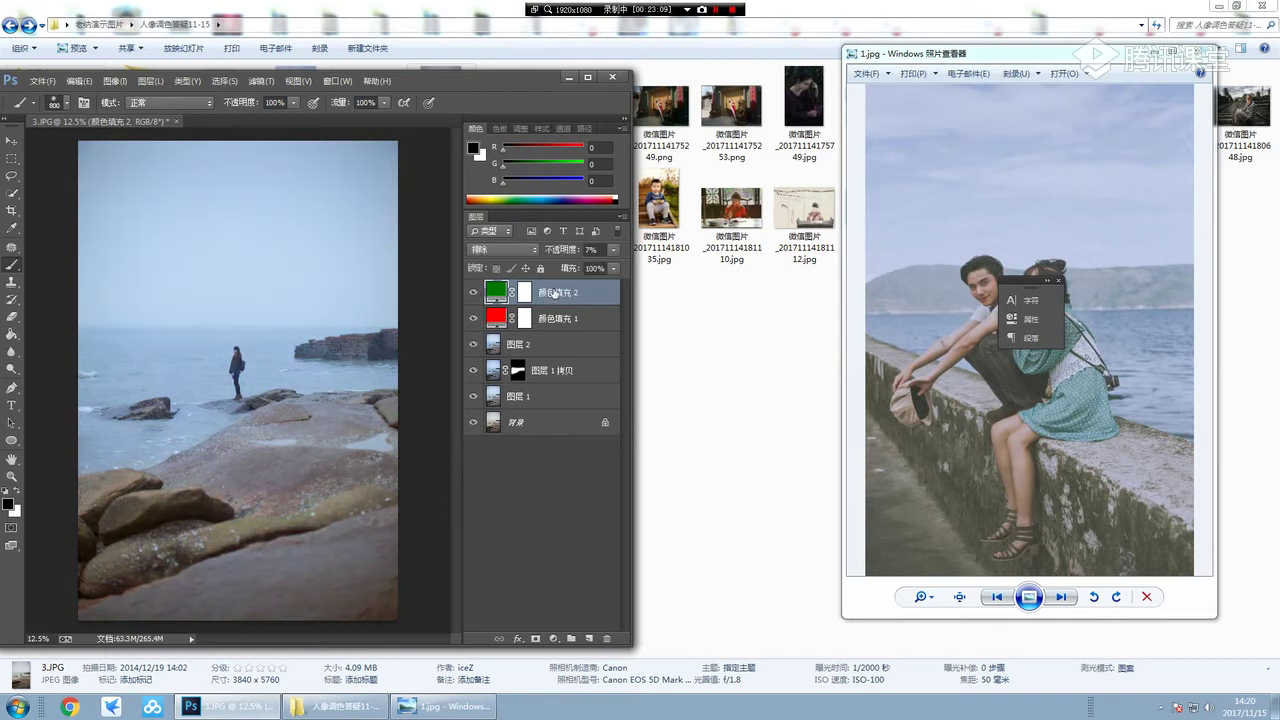
Group the red and green fill layers into 组 1 and select 颜色填充 2
left_click(570, 318, "shift")
right_click(572, 302)
left_click(616, 531)
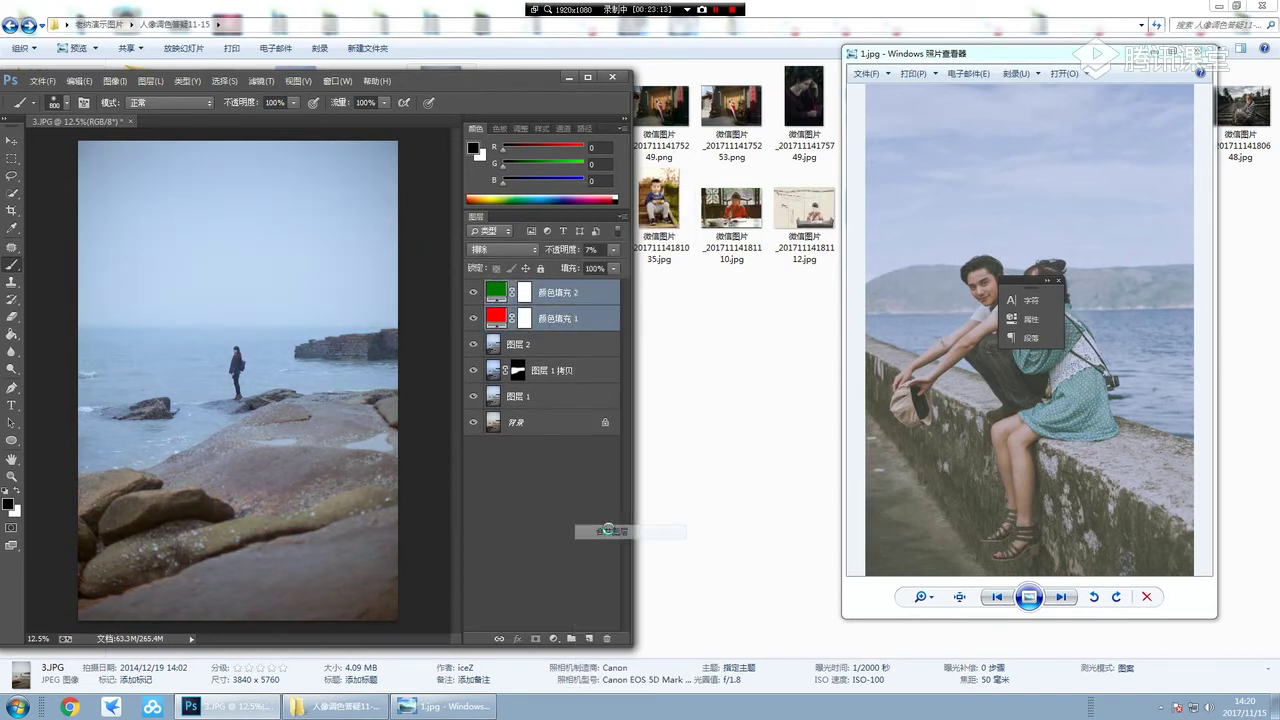
key("ctrl+z")
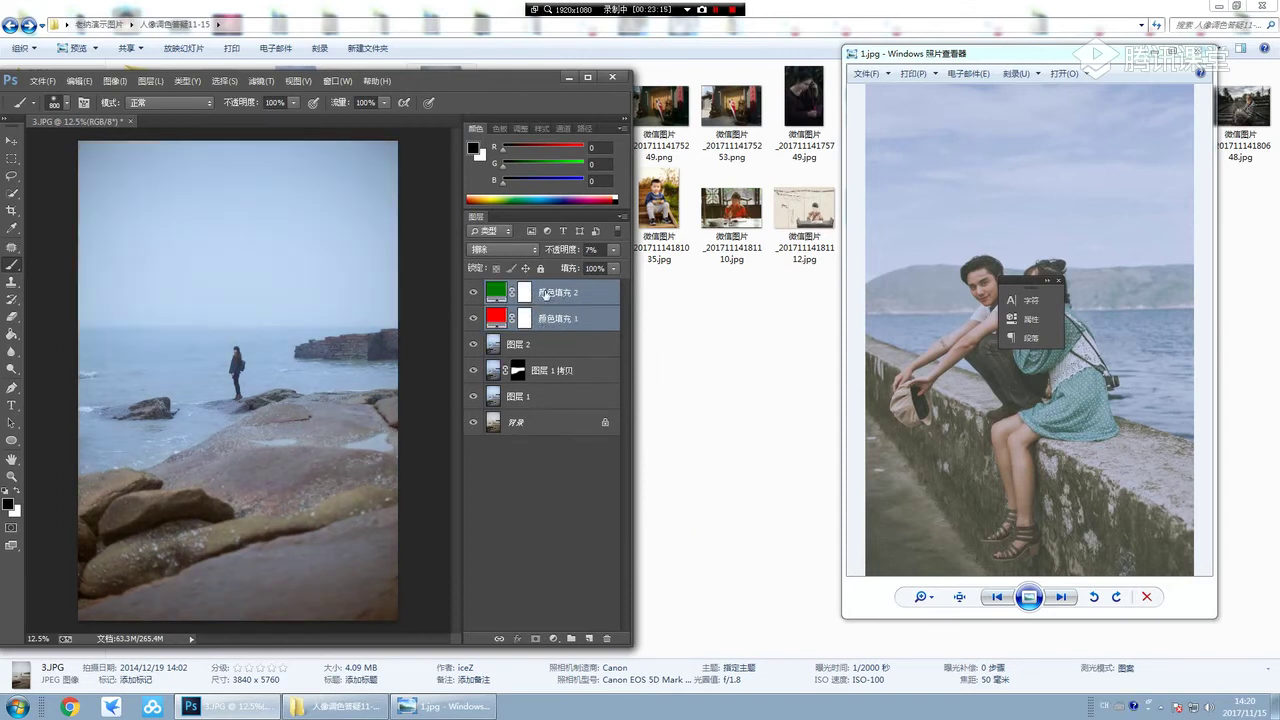
left_click(571, 637)
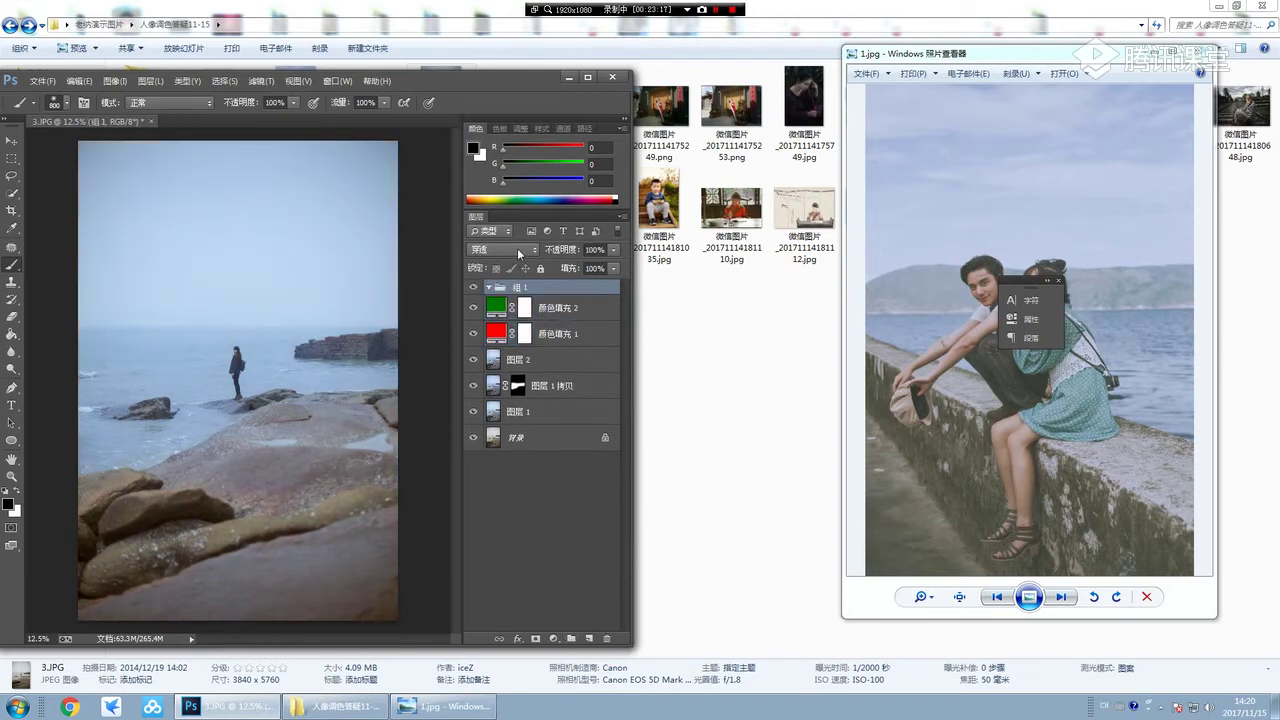
left_click(550, 313)
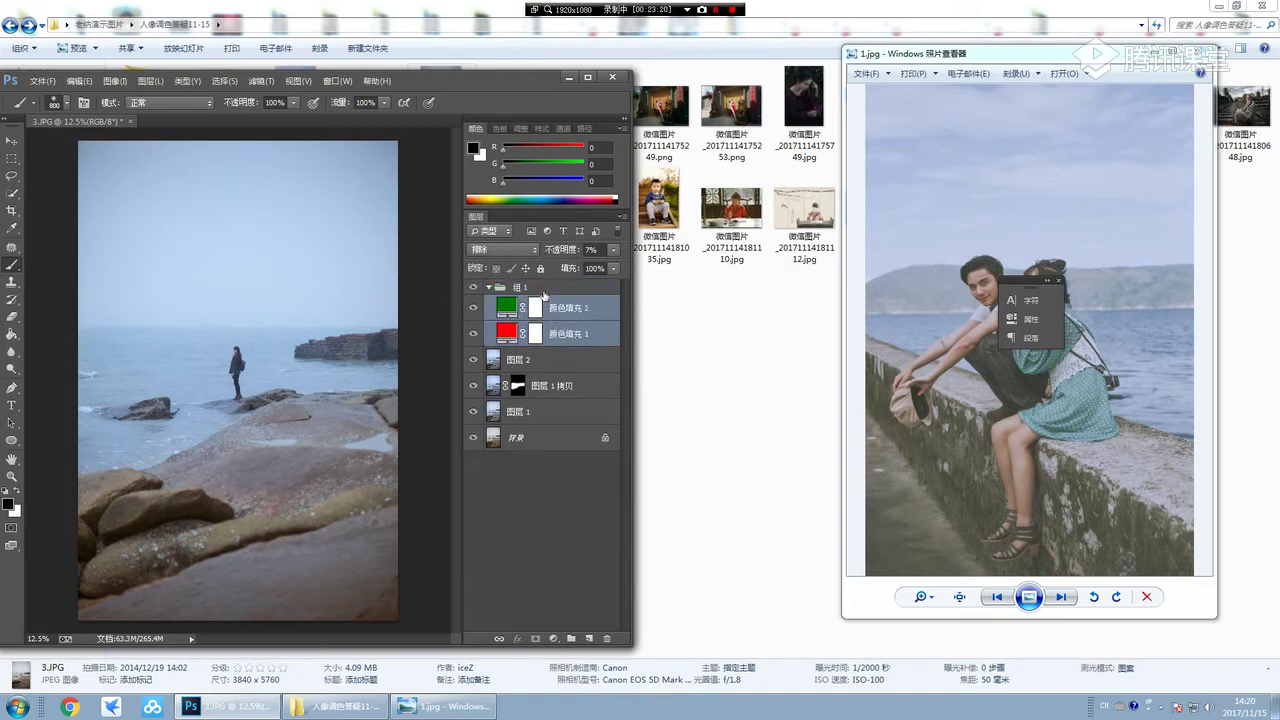
Toggle 组 1 visibility to compare the photo with and without it
left_click(474, 288)
left_click(474, 288)
left_click(474, 288)
left_click(474, 288)
left_click(474, 288)
left_click(474, 288)
left_click(474, 288)
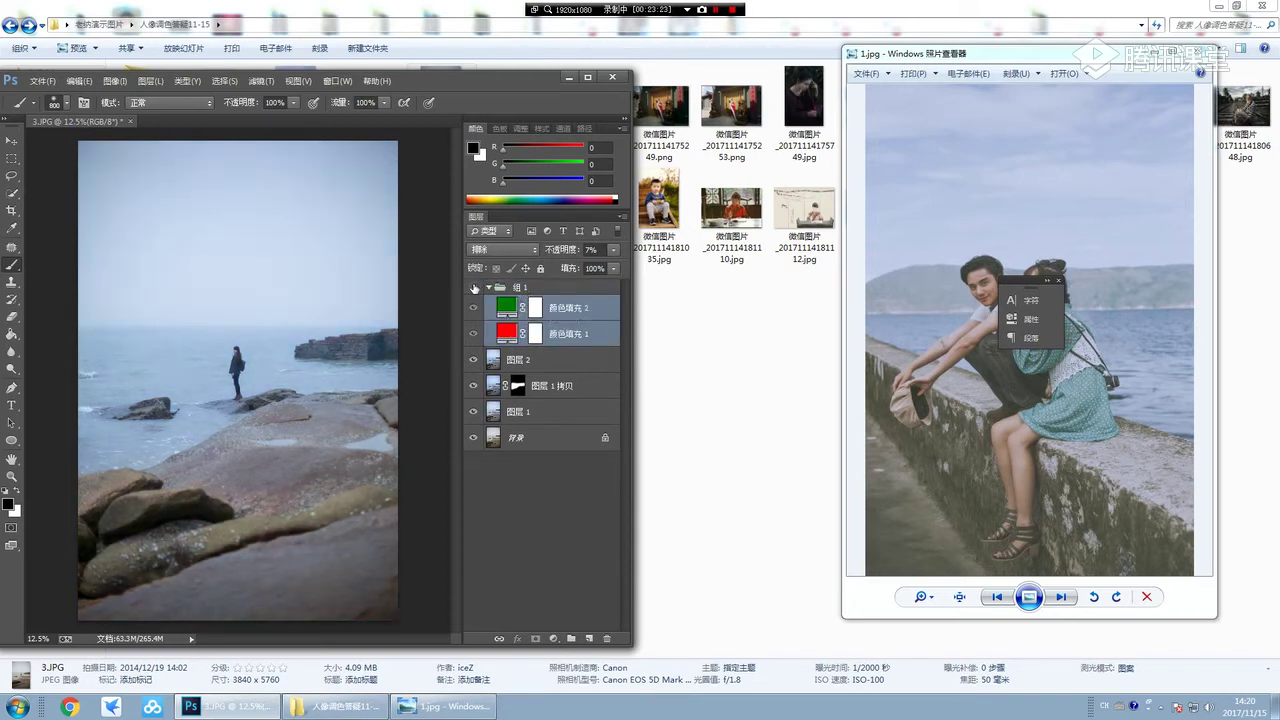
Arrange Photoshop beside the reference photo, toggling 组 1 to compare
left_click_drag(569, 78, 719, 55)
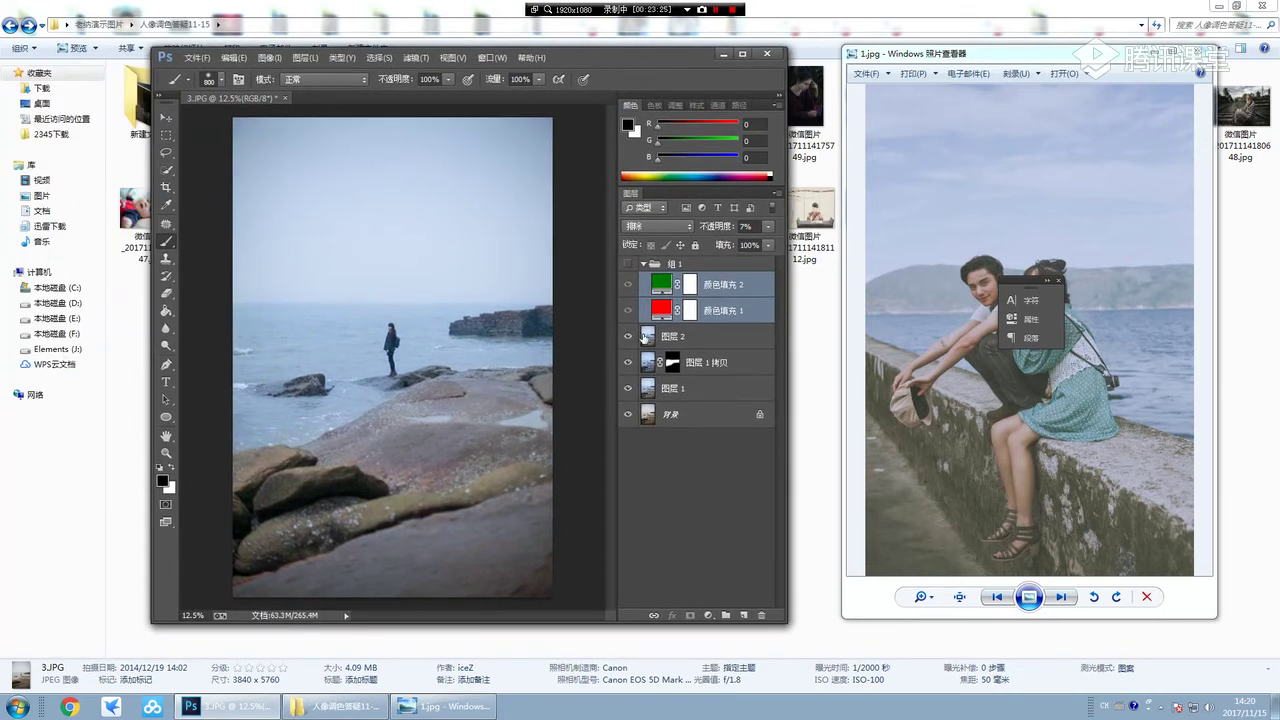
left_click(627, 263)
left_click(627, 263)
left_click(627, 263)
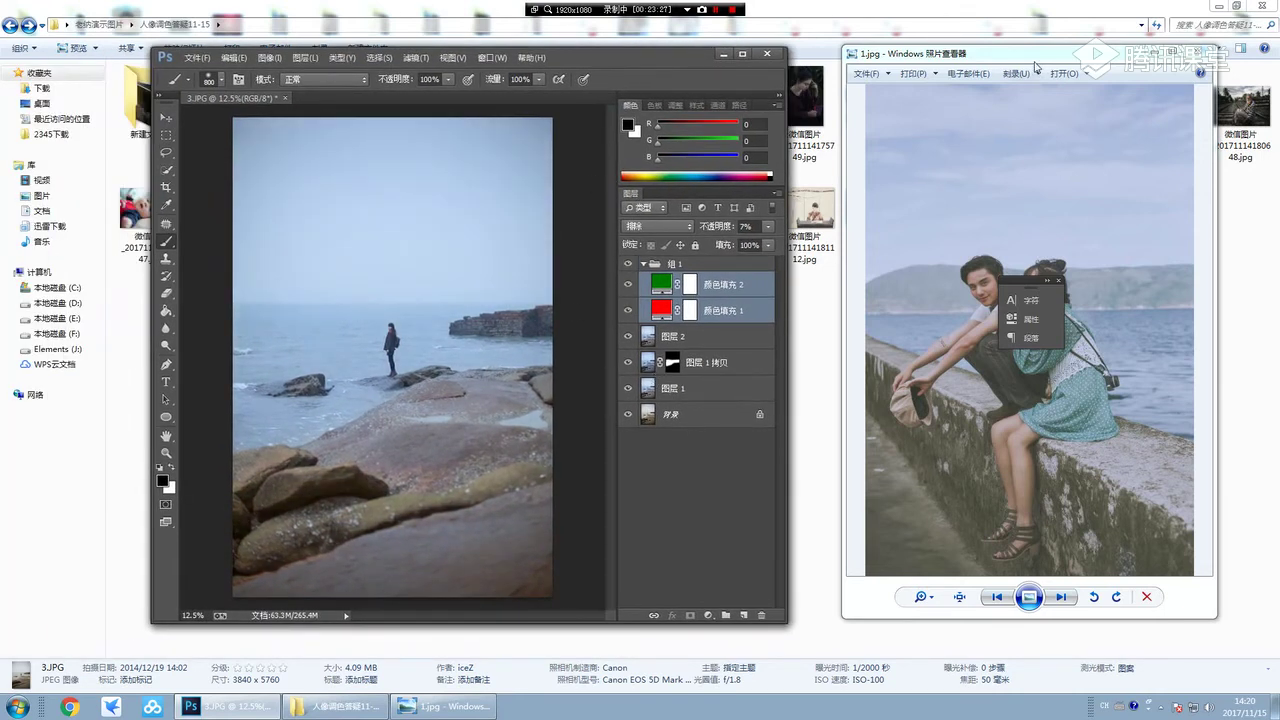
left_click_drag(1036, 66, 814, 76)
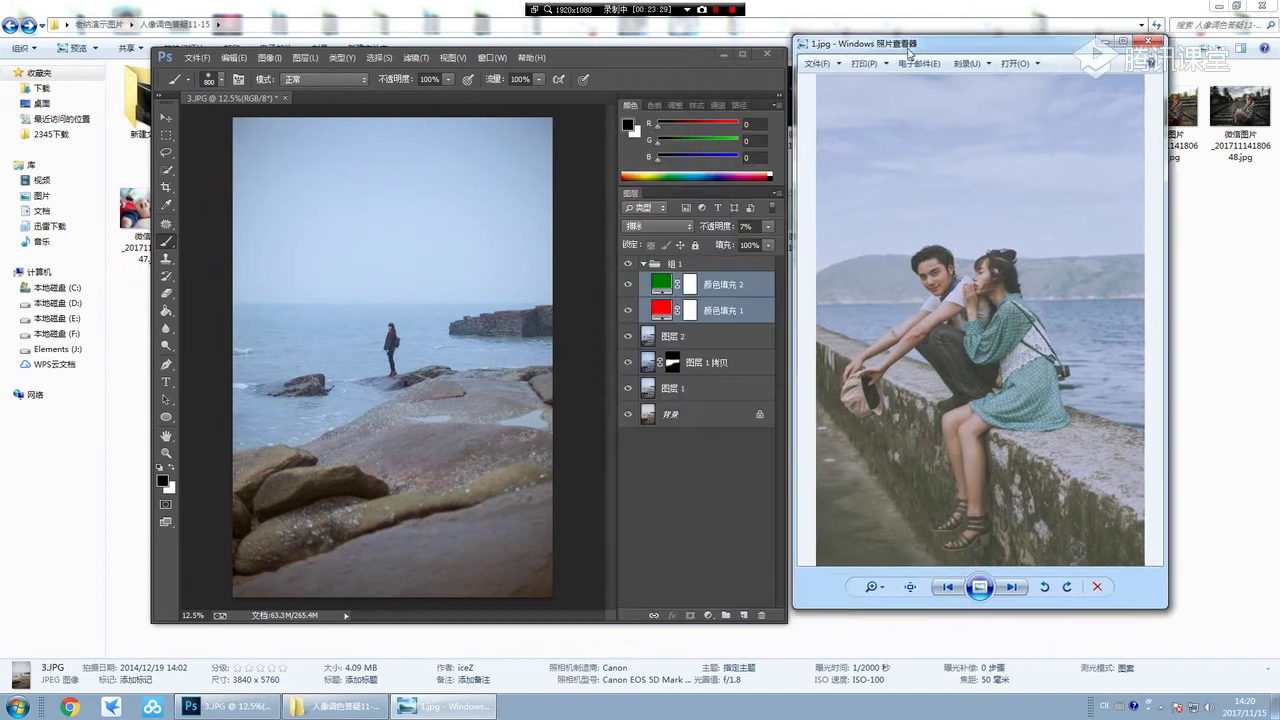
left_click_drag(739, 64, 936, 46)
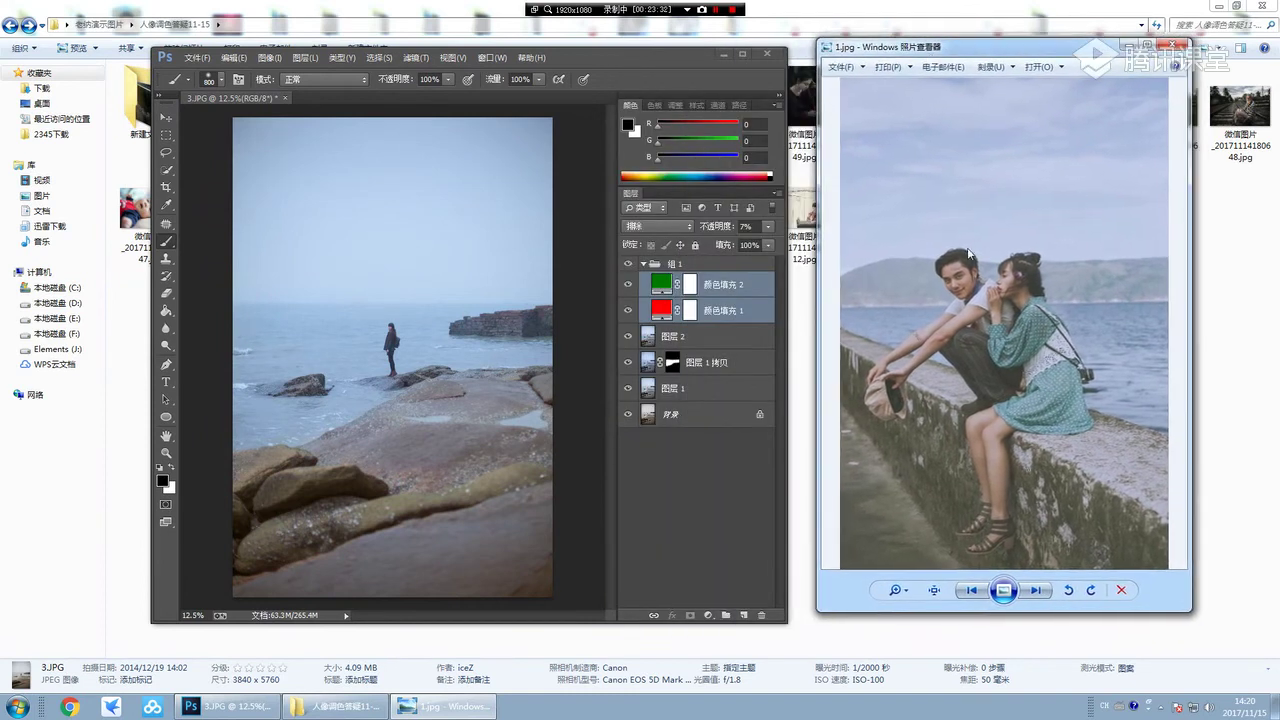
left_click(628, 264)
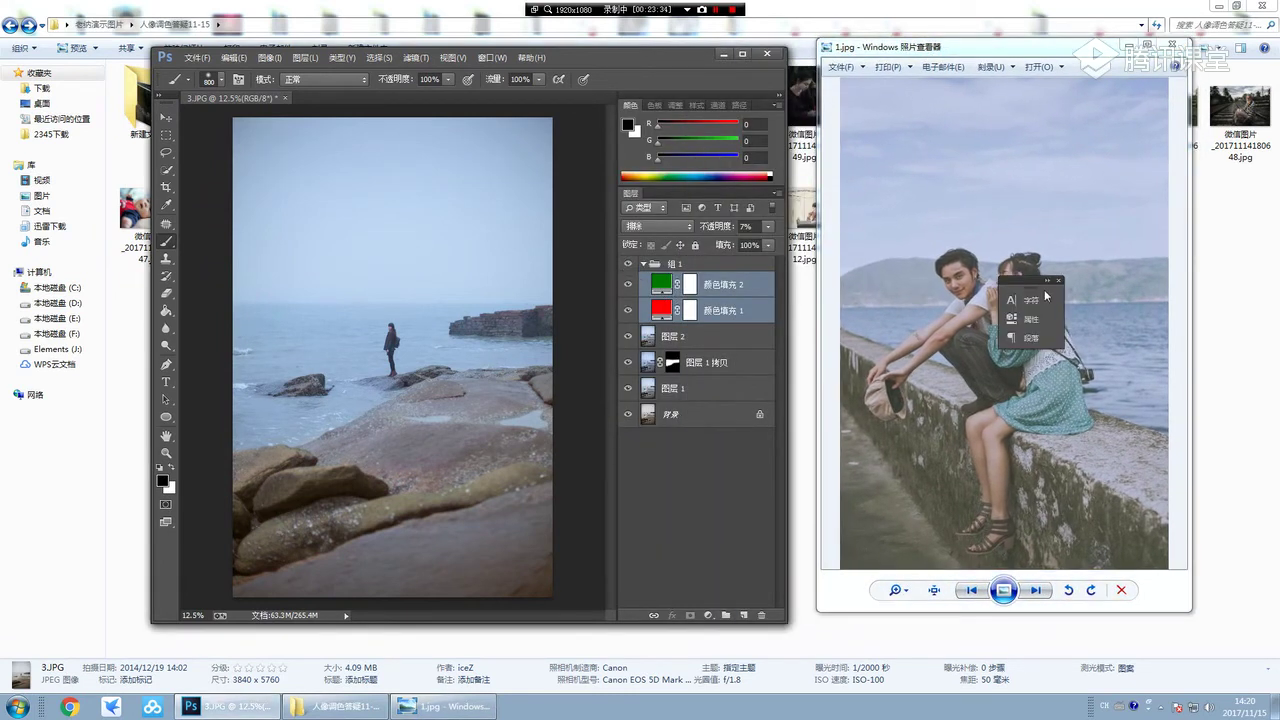
Move the floating Character panel aside and toggle 组 1 against the reference
left_click_drag(1040, 281, 708, 453)
left_click(628, 264)
left_click(628, 264)
left_click(628, 264)
left_click(628, 264)
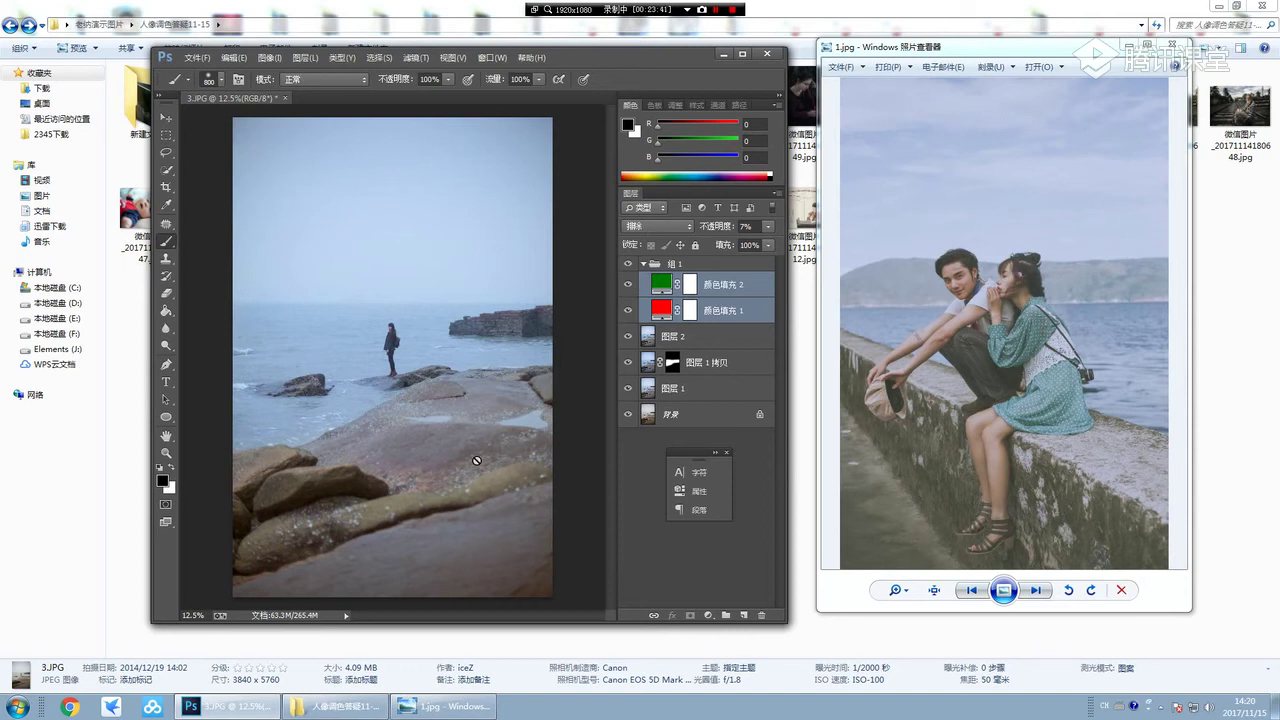
left_click(627, 265)
left_click(627, 265)
left_click(627, 265)
left_click(627, 265)
left_click(627, 265)
left_click(627, 265)
Toggle 组 1 on and off once more for a final comparison
left_click(629, 264)
left_click(629, 264)
left_click(629, 264)
left_click(629, 264)
left_click(629, 264)
left_click(629, 264)
Save the graded photo as a JPEG named 3-1.JPG
key("ctrl+w")
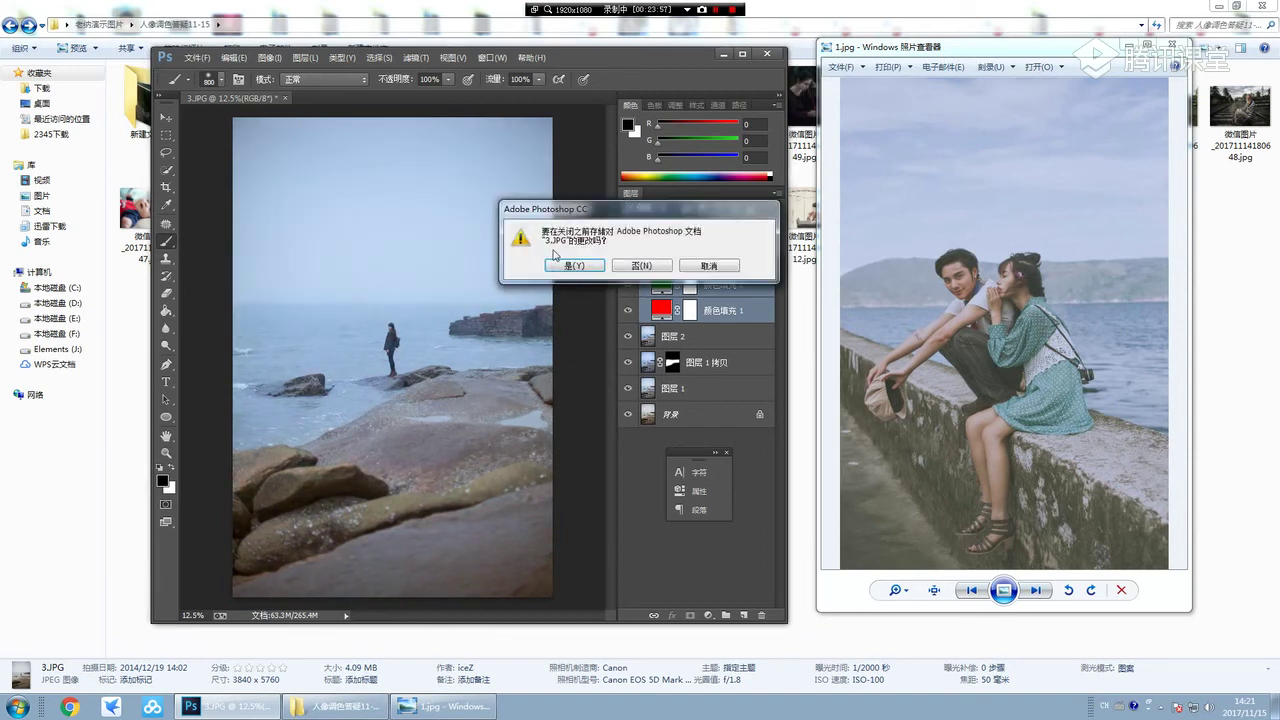
left_click(630, 268)
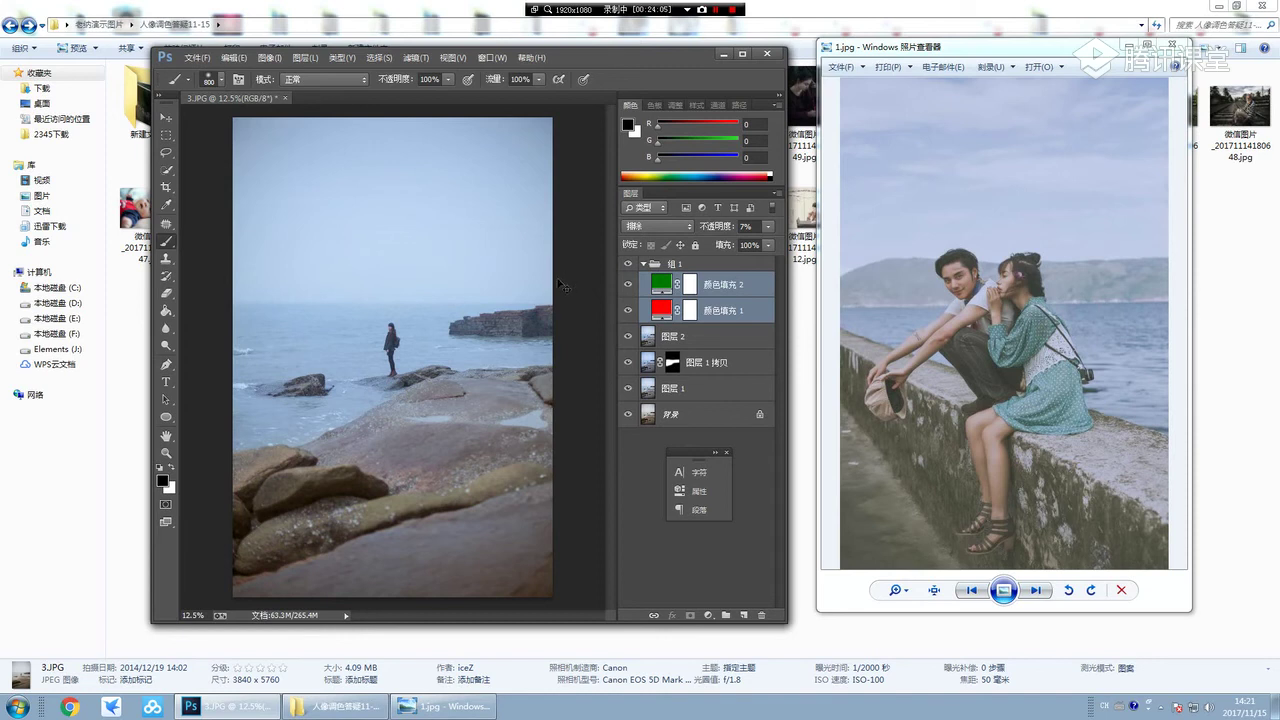
key("ctrl+shift+s")
left_click(338, 352)
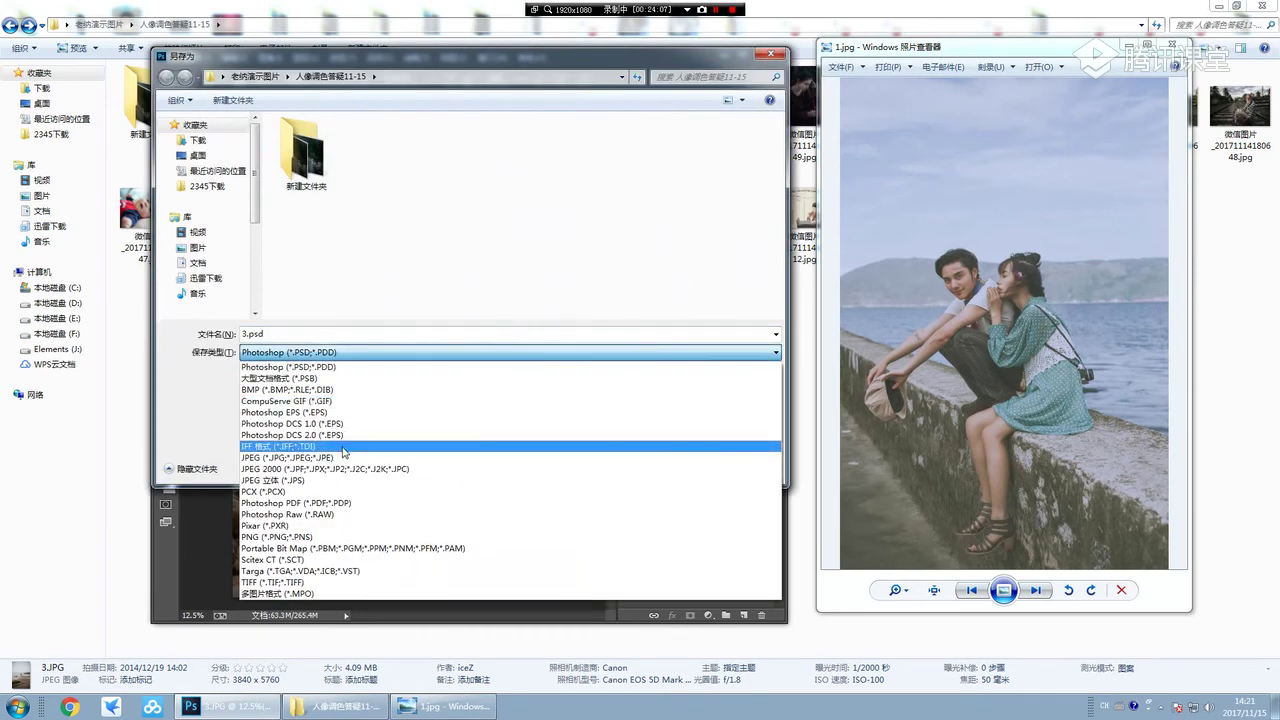
left_click(338, 456)
left_click(311, 176)
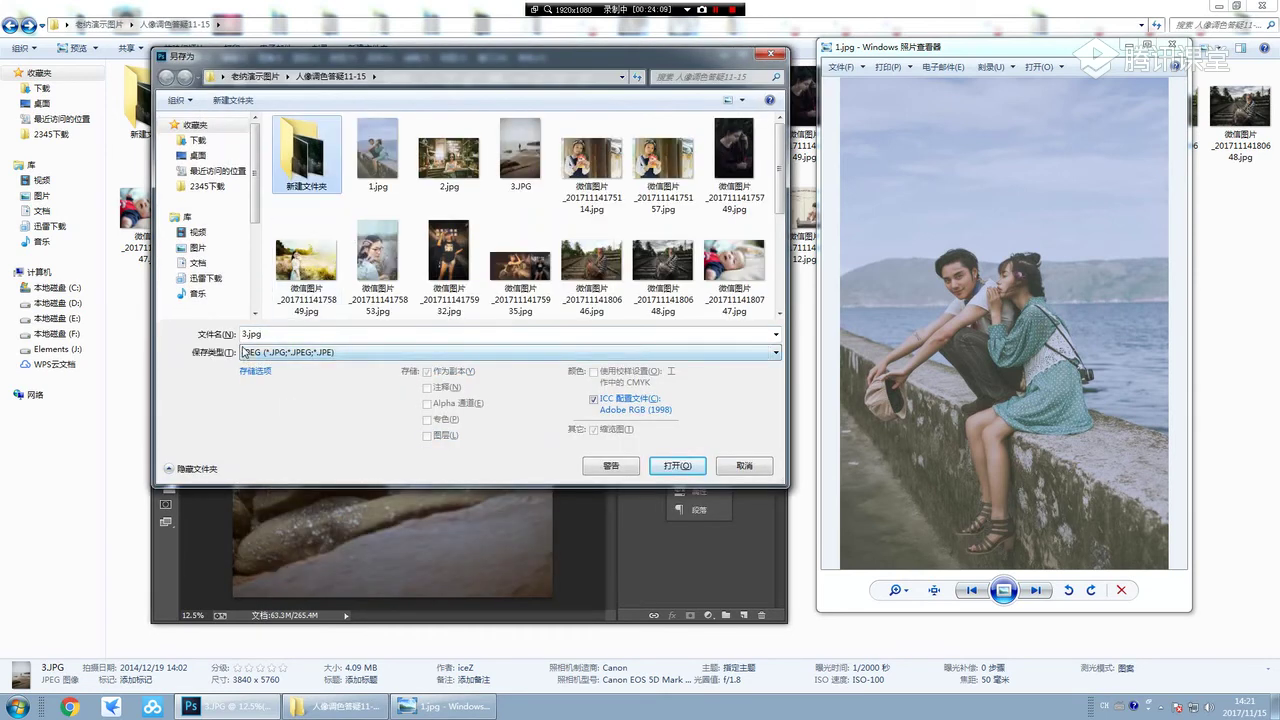
left_click(516, 168)
type("3-1")
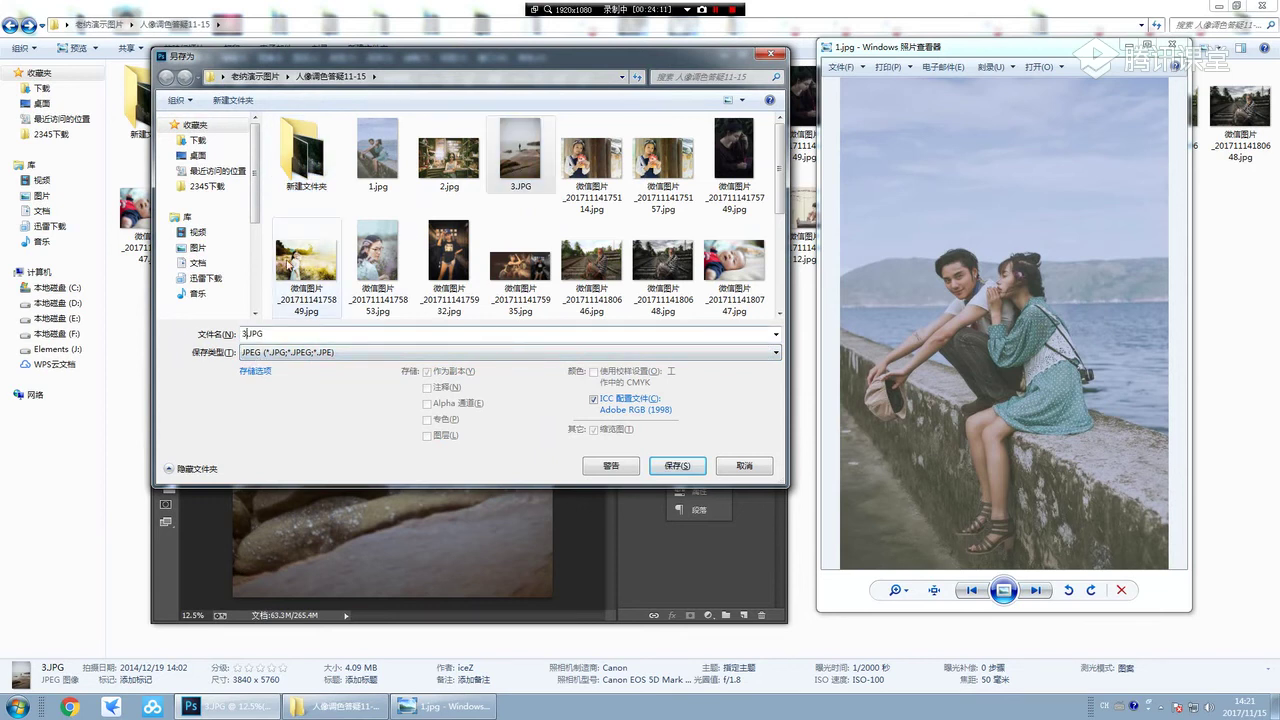
key("Return")
key("Return")
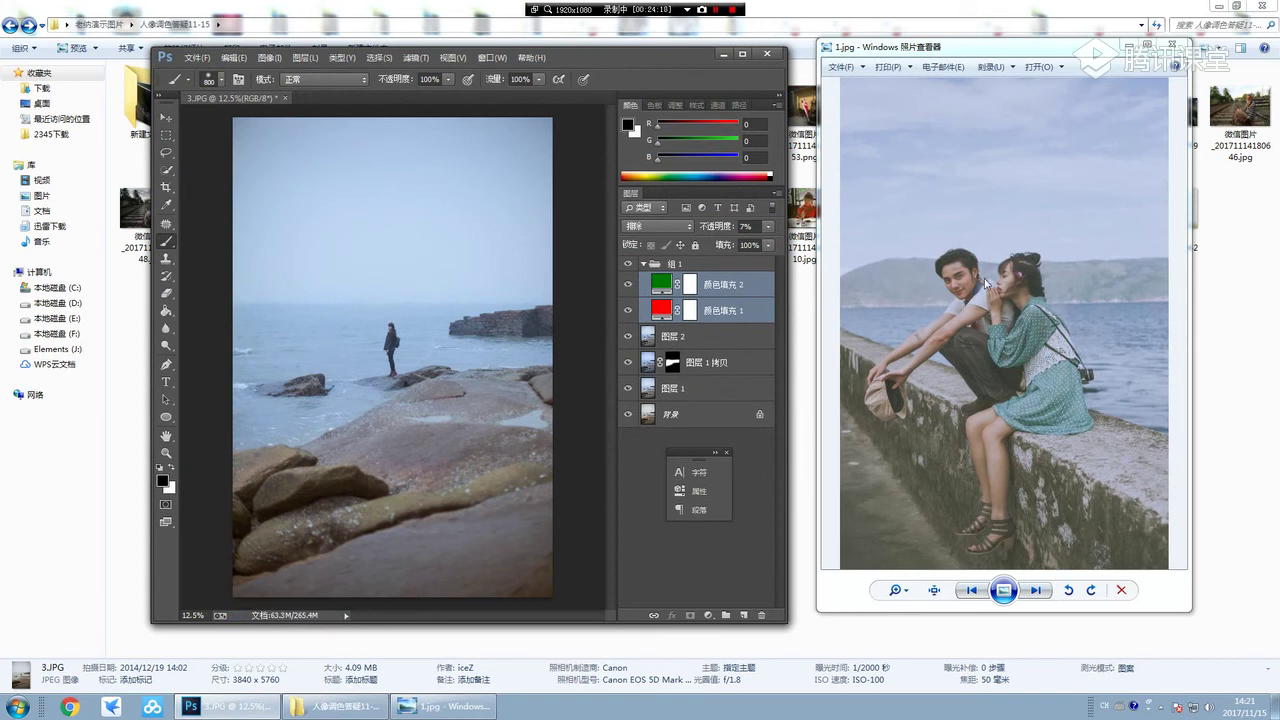
Close 3.JPG without saving changes and close the reference photo viewer
key("ctrl+w")
left_click(623, 266)
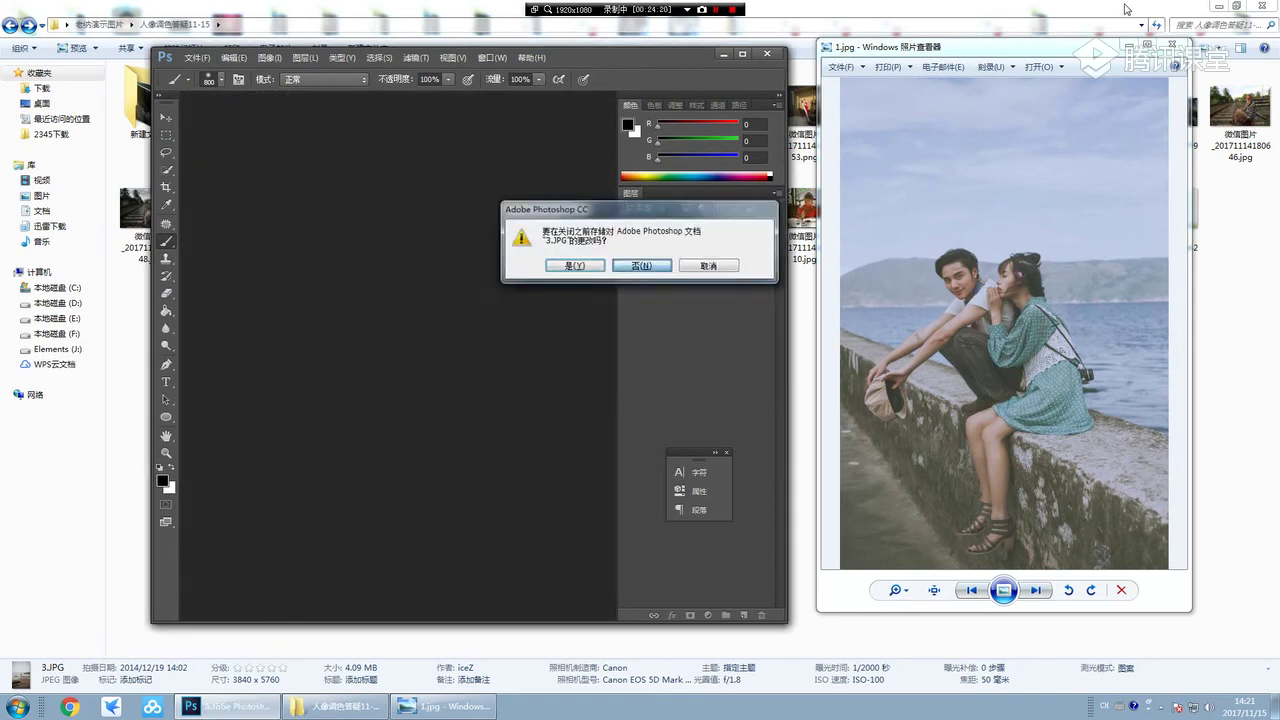
left_click(1177, 46)
left_click(742, 54)
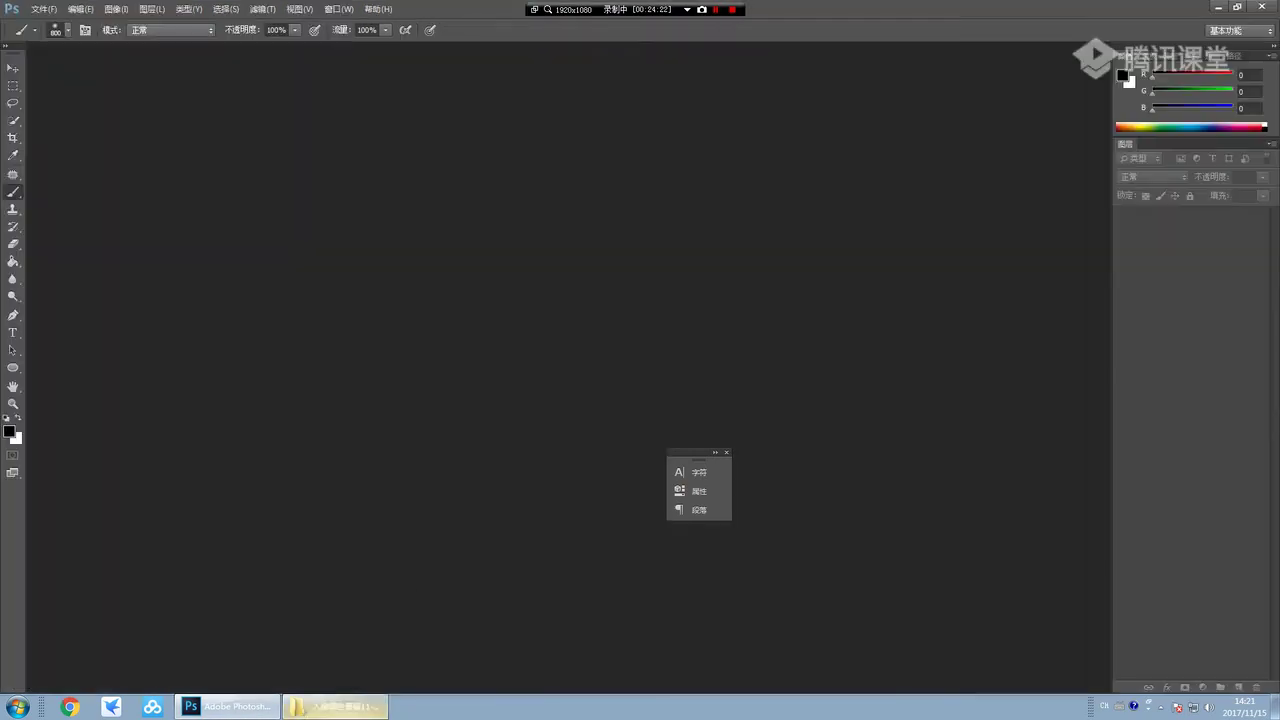
left_click(389, 617)
Open 20171114175114.jpg, the girl holding a plush toy, in a maximized Photo Viewer
left_click(600, 337)
double_click(576, 115)
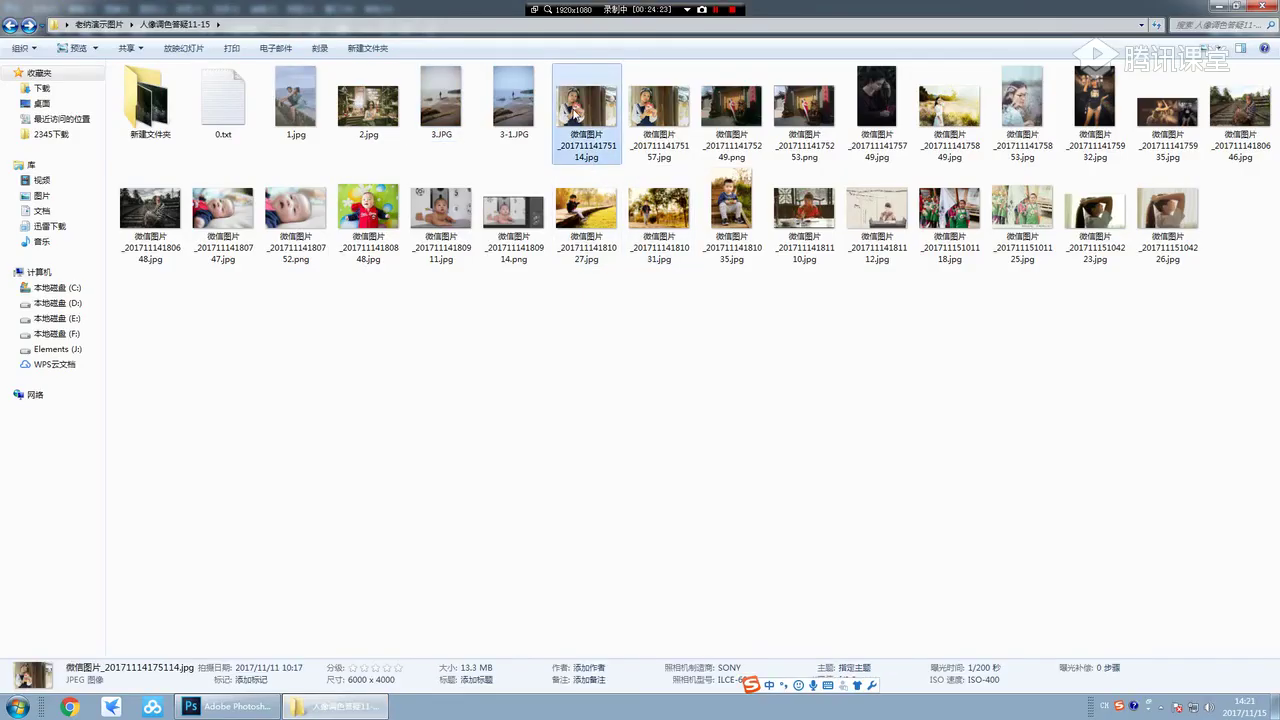
double_click(976, 45)
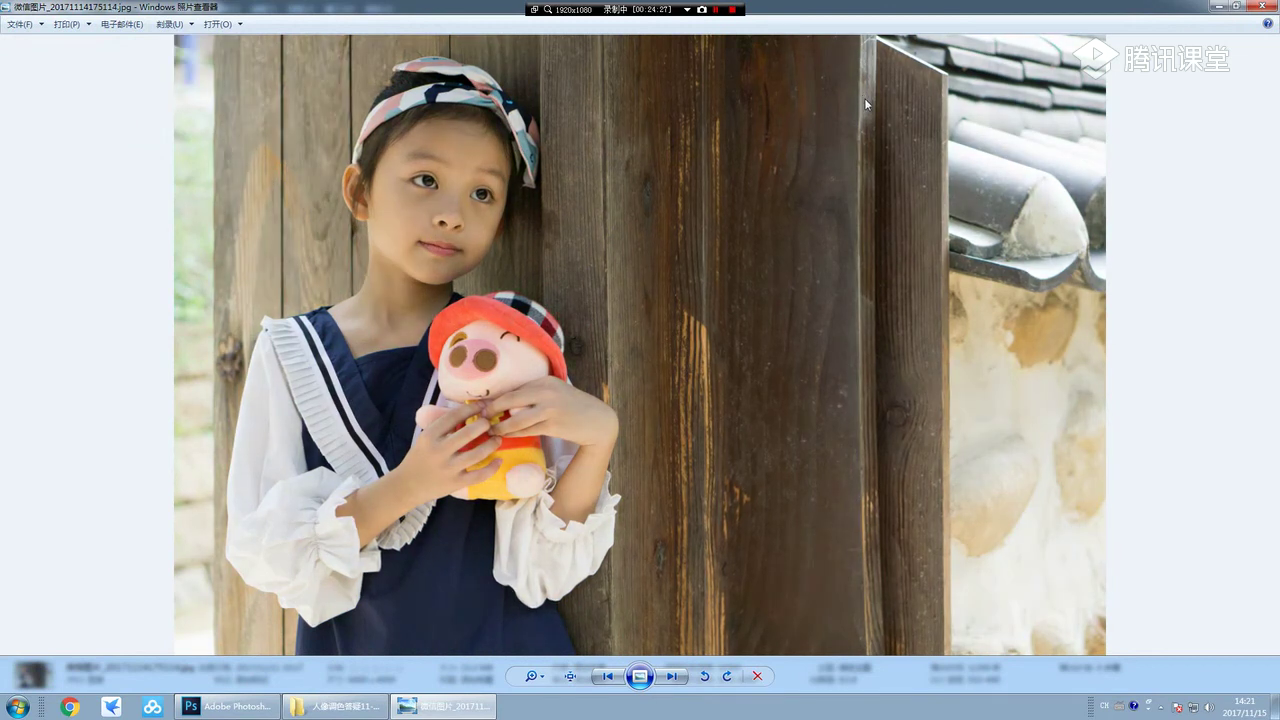
Flip back and forth between the two versions of the girl photo
key("Right")
key("Left")
key("Right")
key("Left")
key("Right")
key("Left")
key("Right")
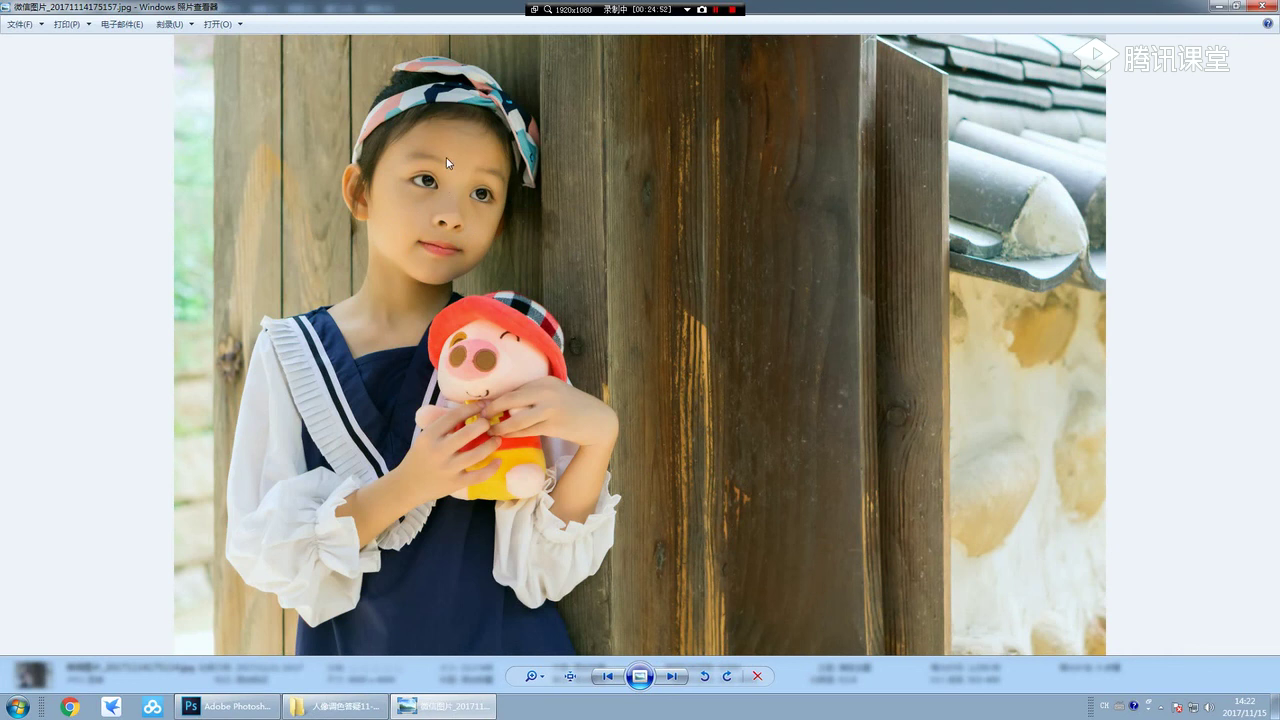
Compare the brighter and darker versions again, then zoom in on the photo
key("Left")
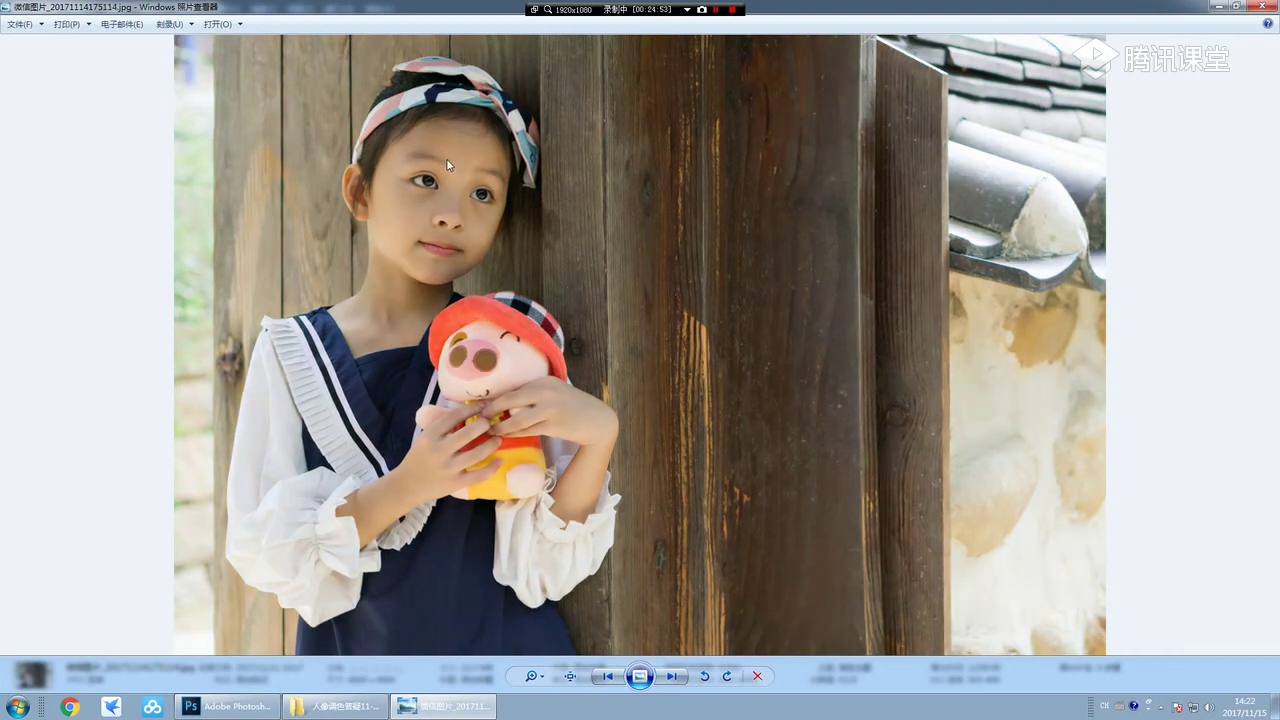
key("Right")
key("Left")
key("Right")
key("Left")
key("Right")
scroll(437, 178, "up", 3)
scroll(437, 178, "up", 2)
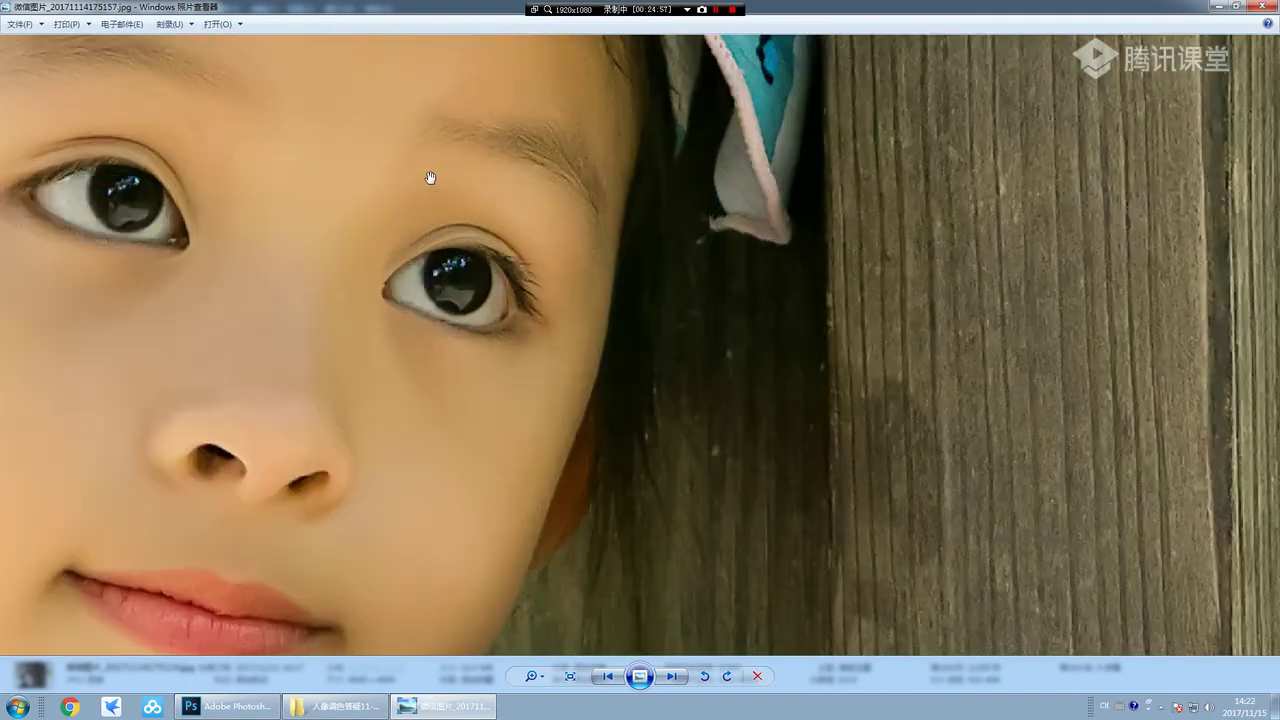